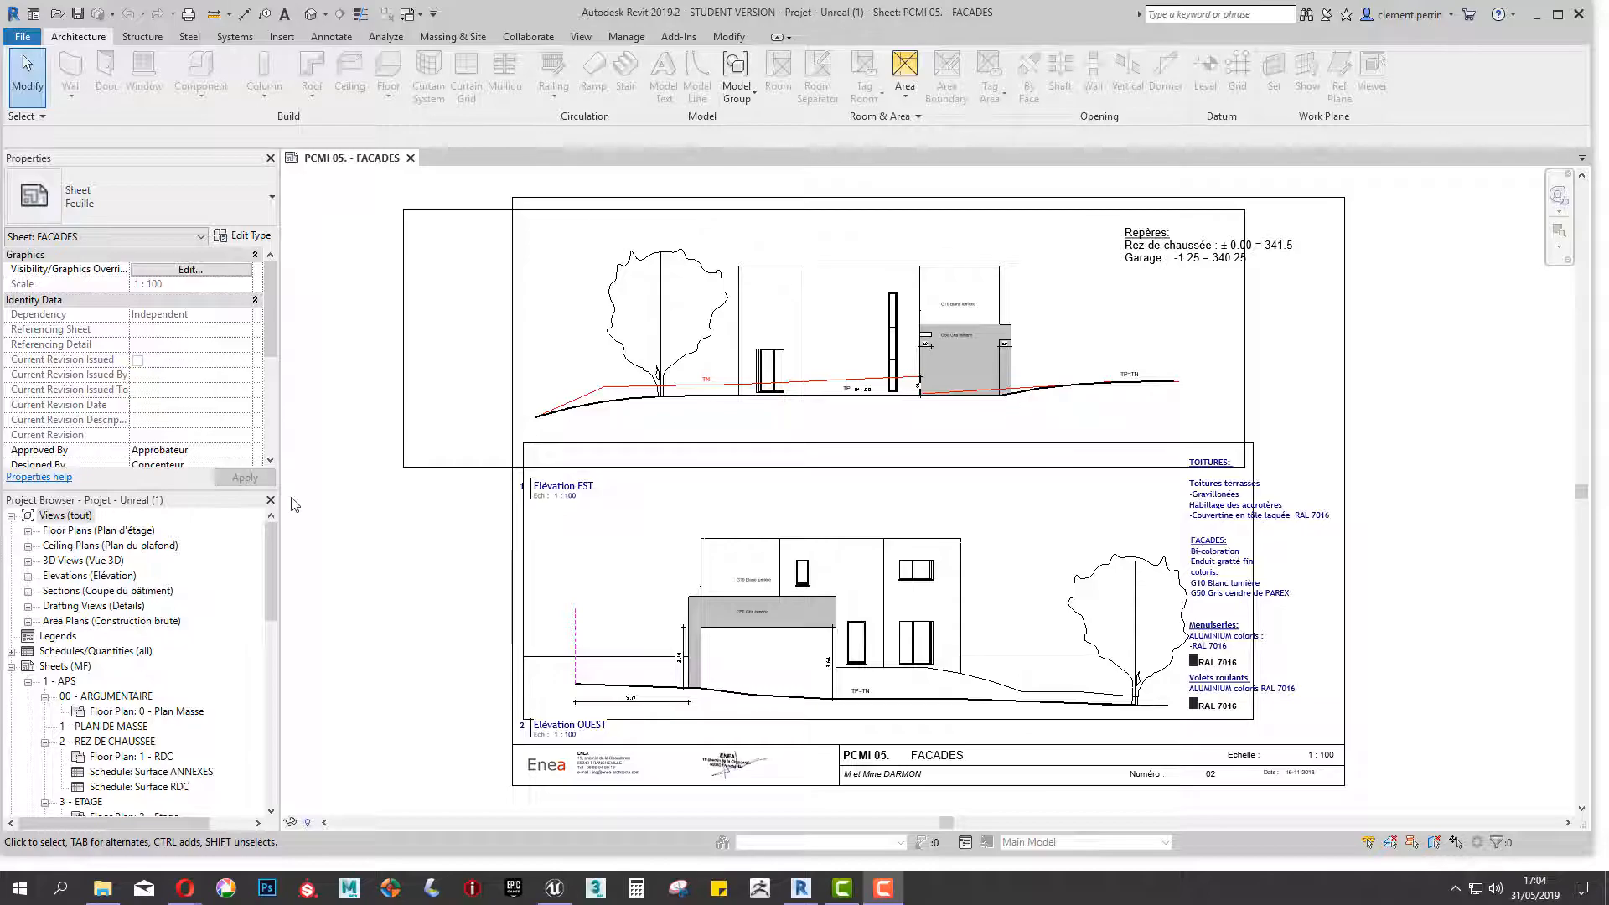
Export the {3D} view to Unreal Datasmith on the Desktop (Bureau) with the file name Projet - Unreal (1).
double_click(82, 560)
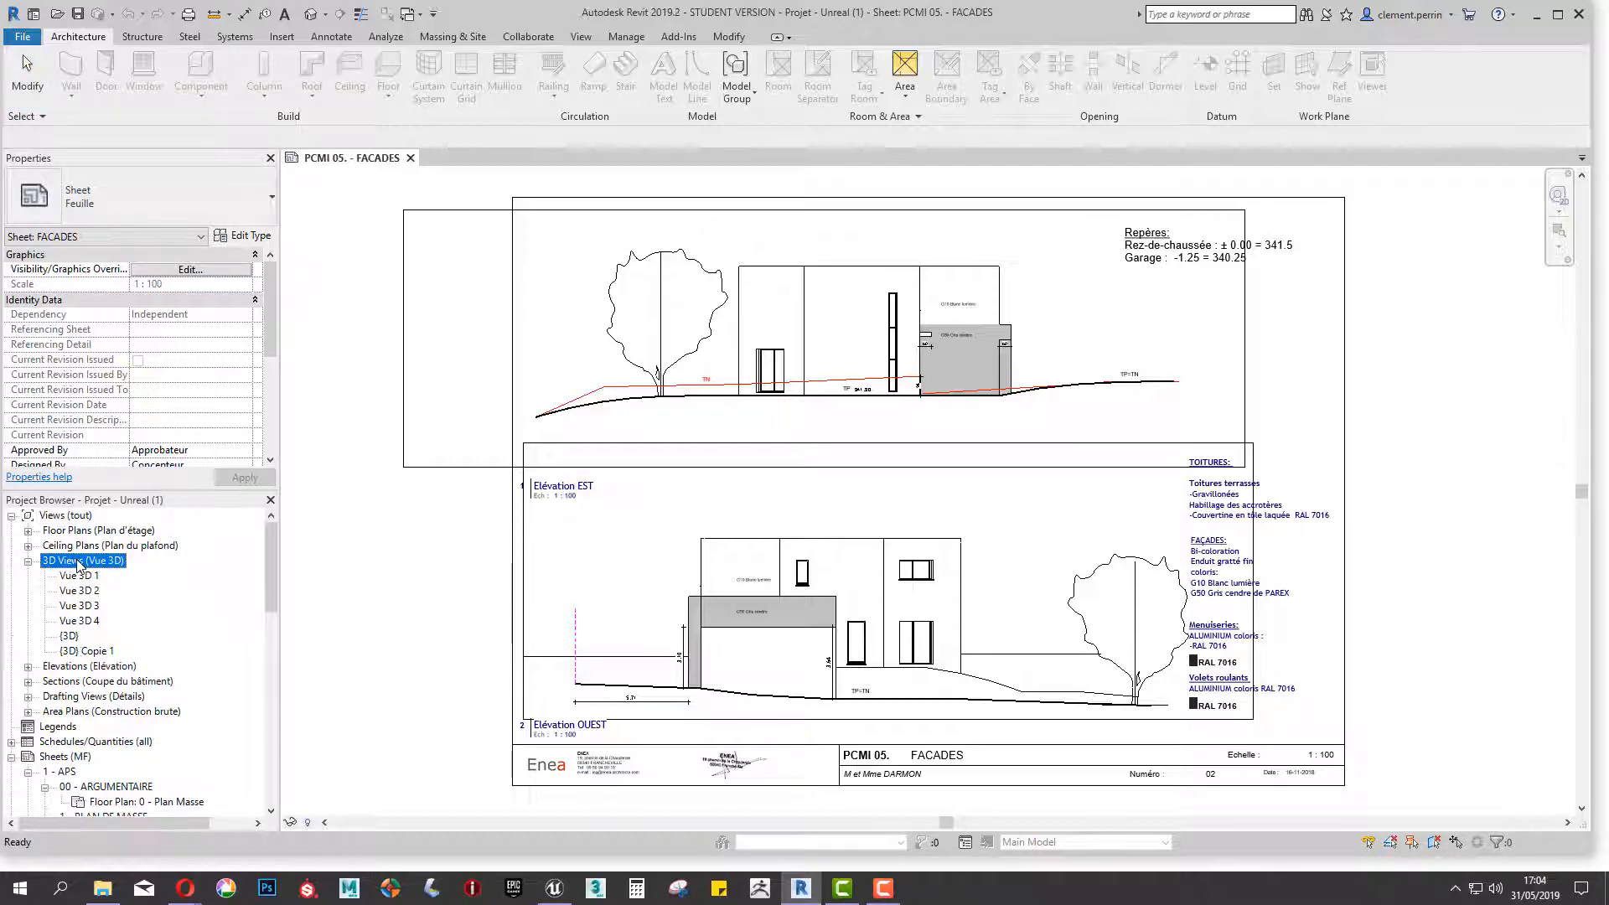
double_click(70, 636)
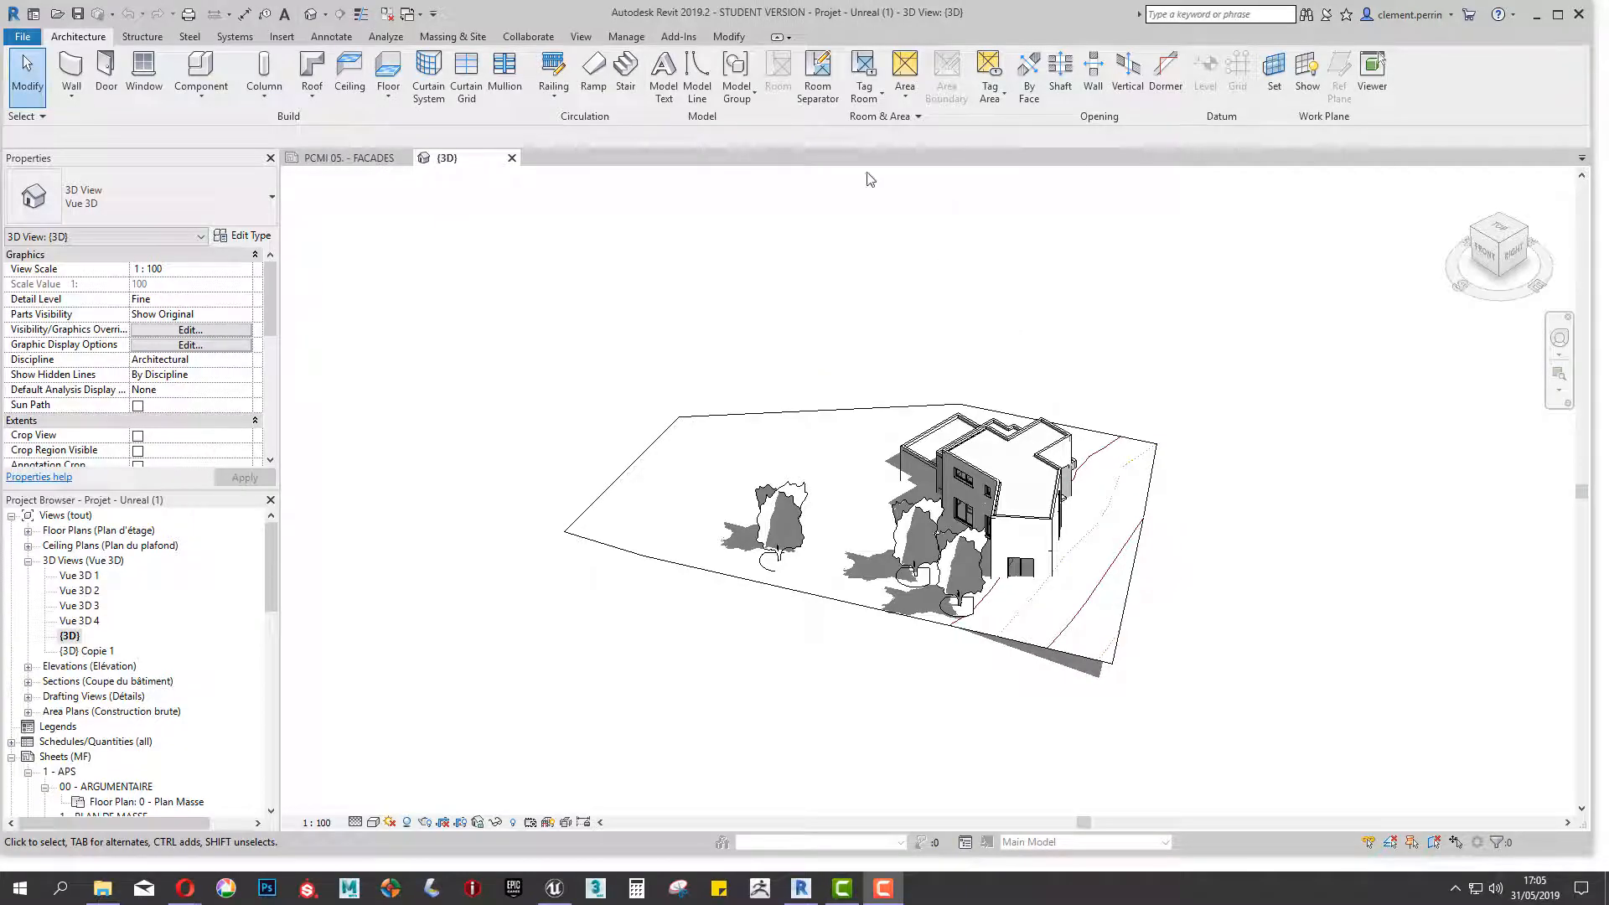
click(676, 38)
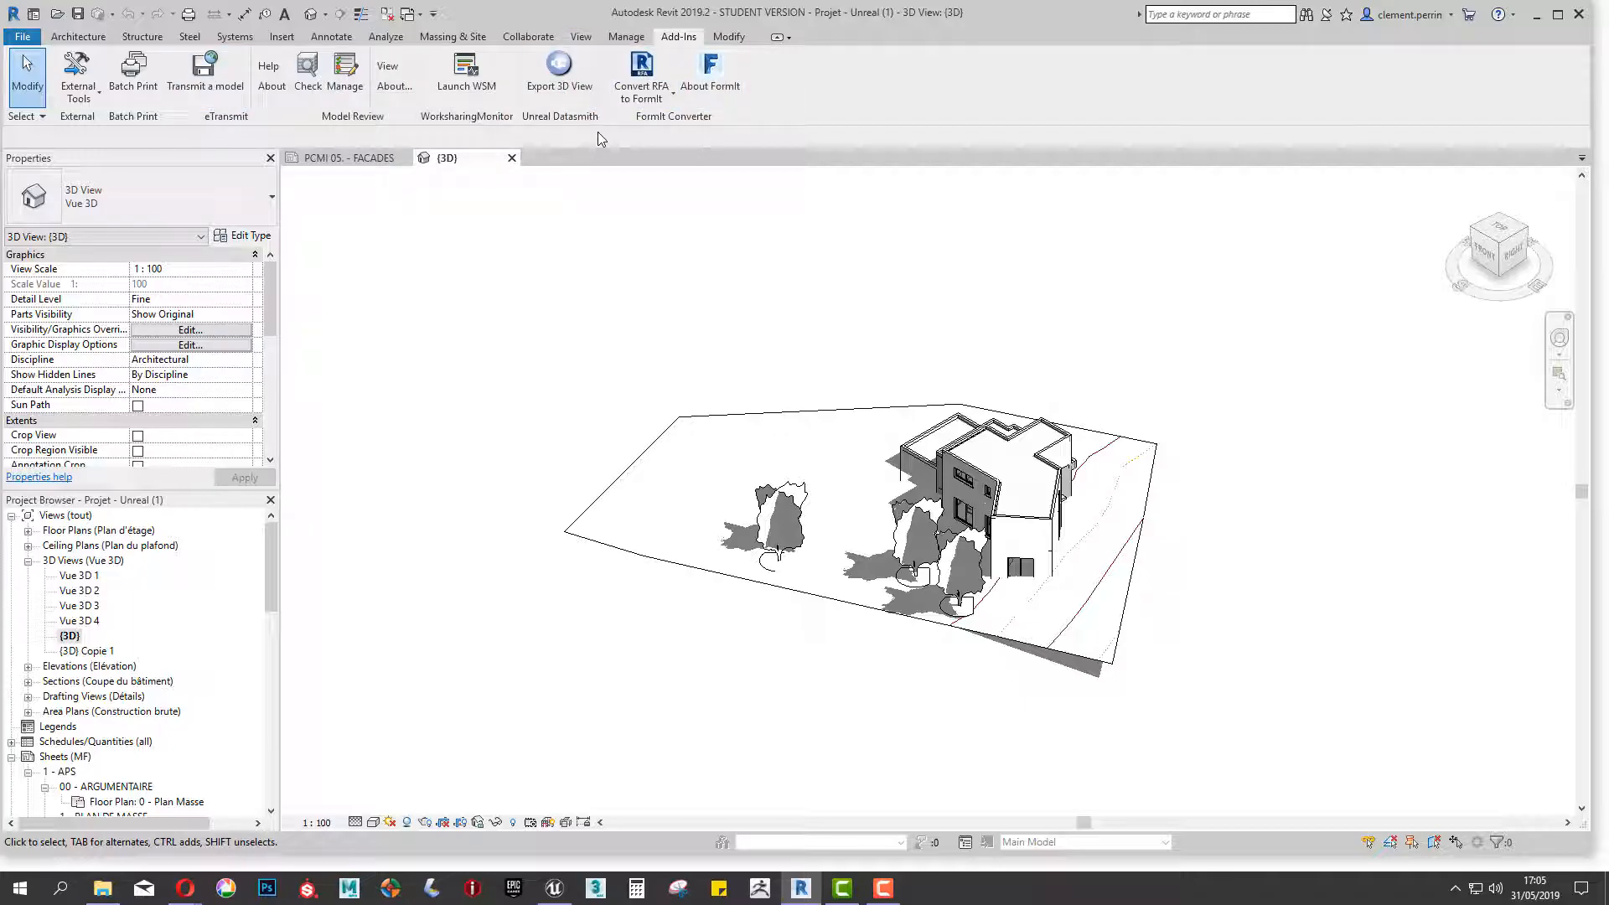
click(560, 76)
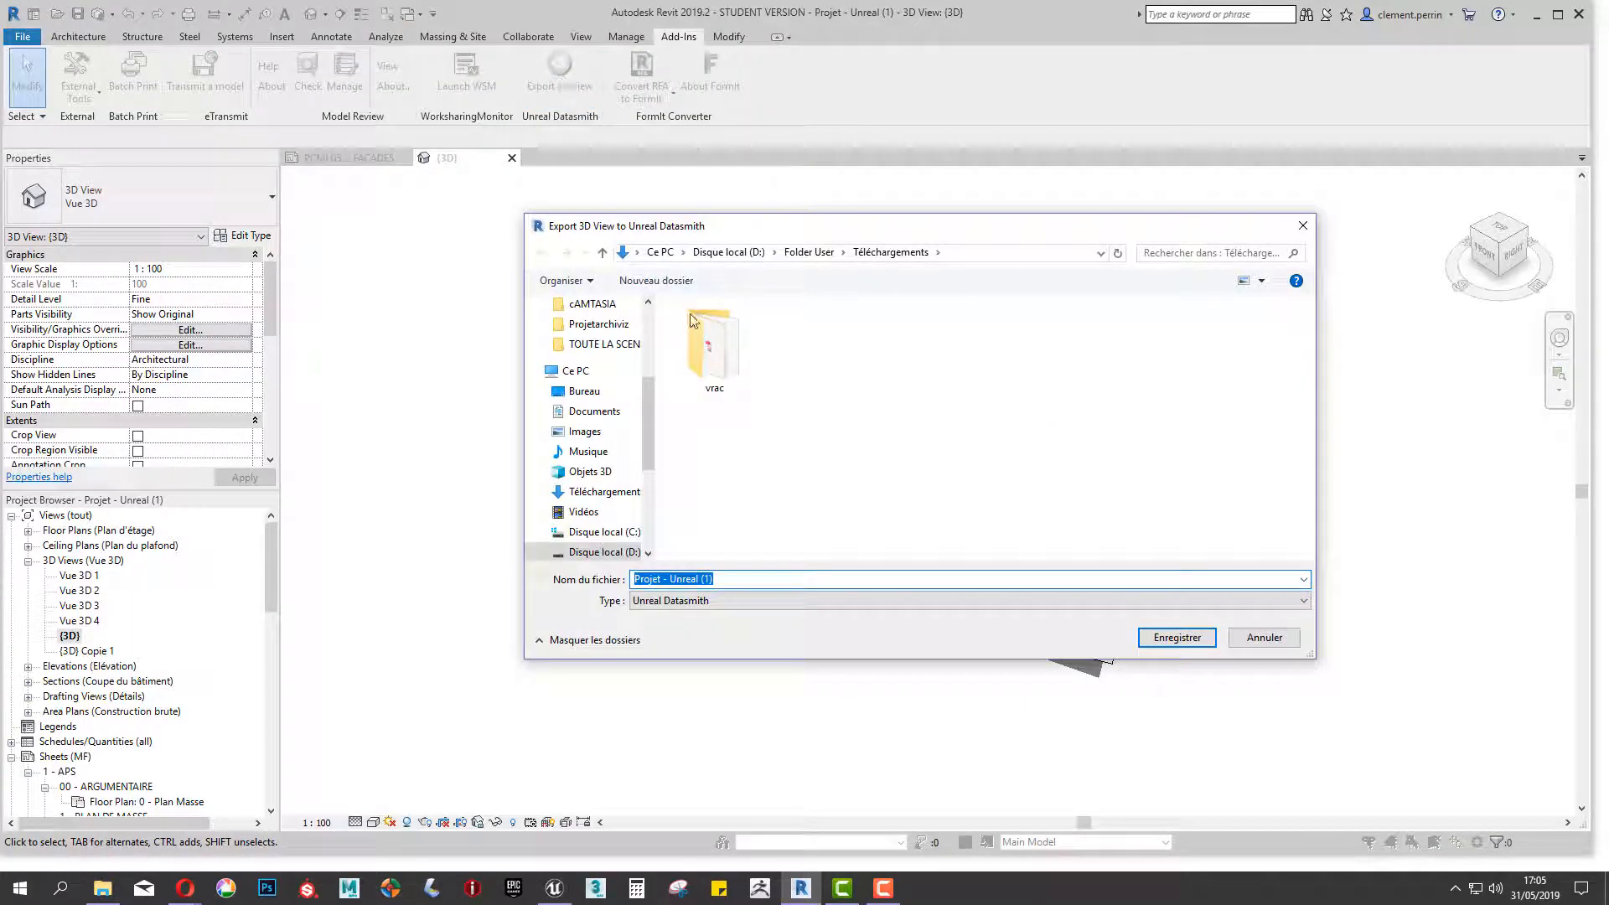
click(585, 391)
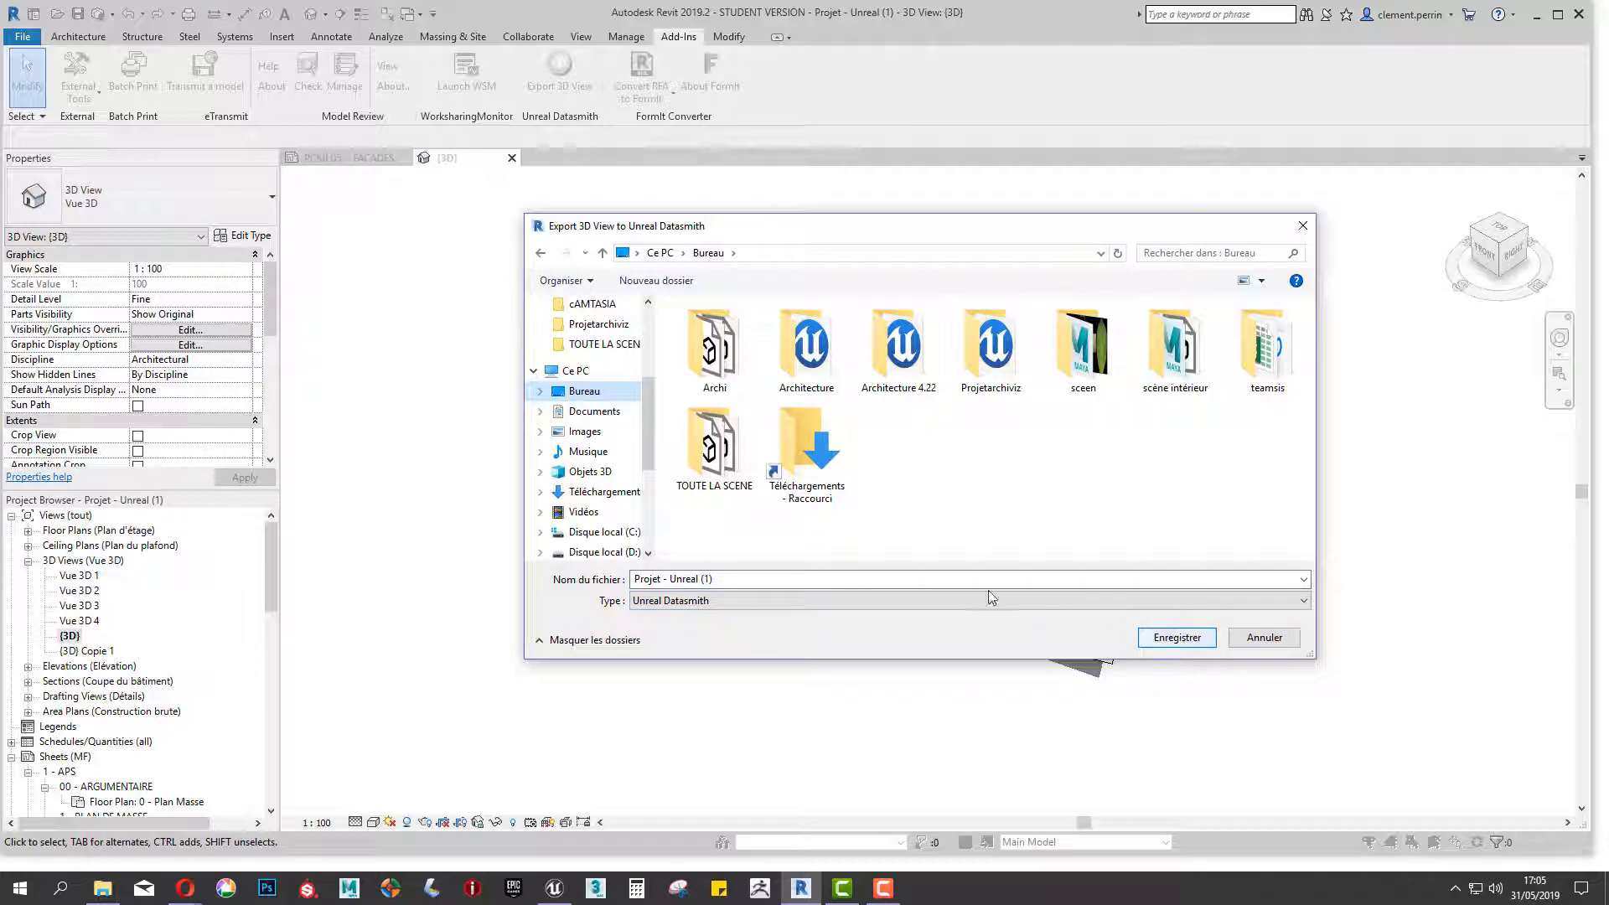
click(1145, 634)
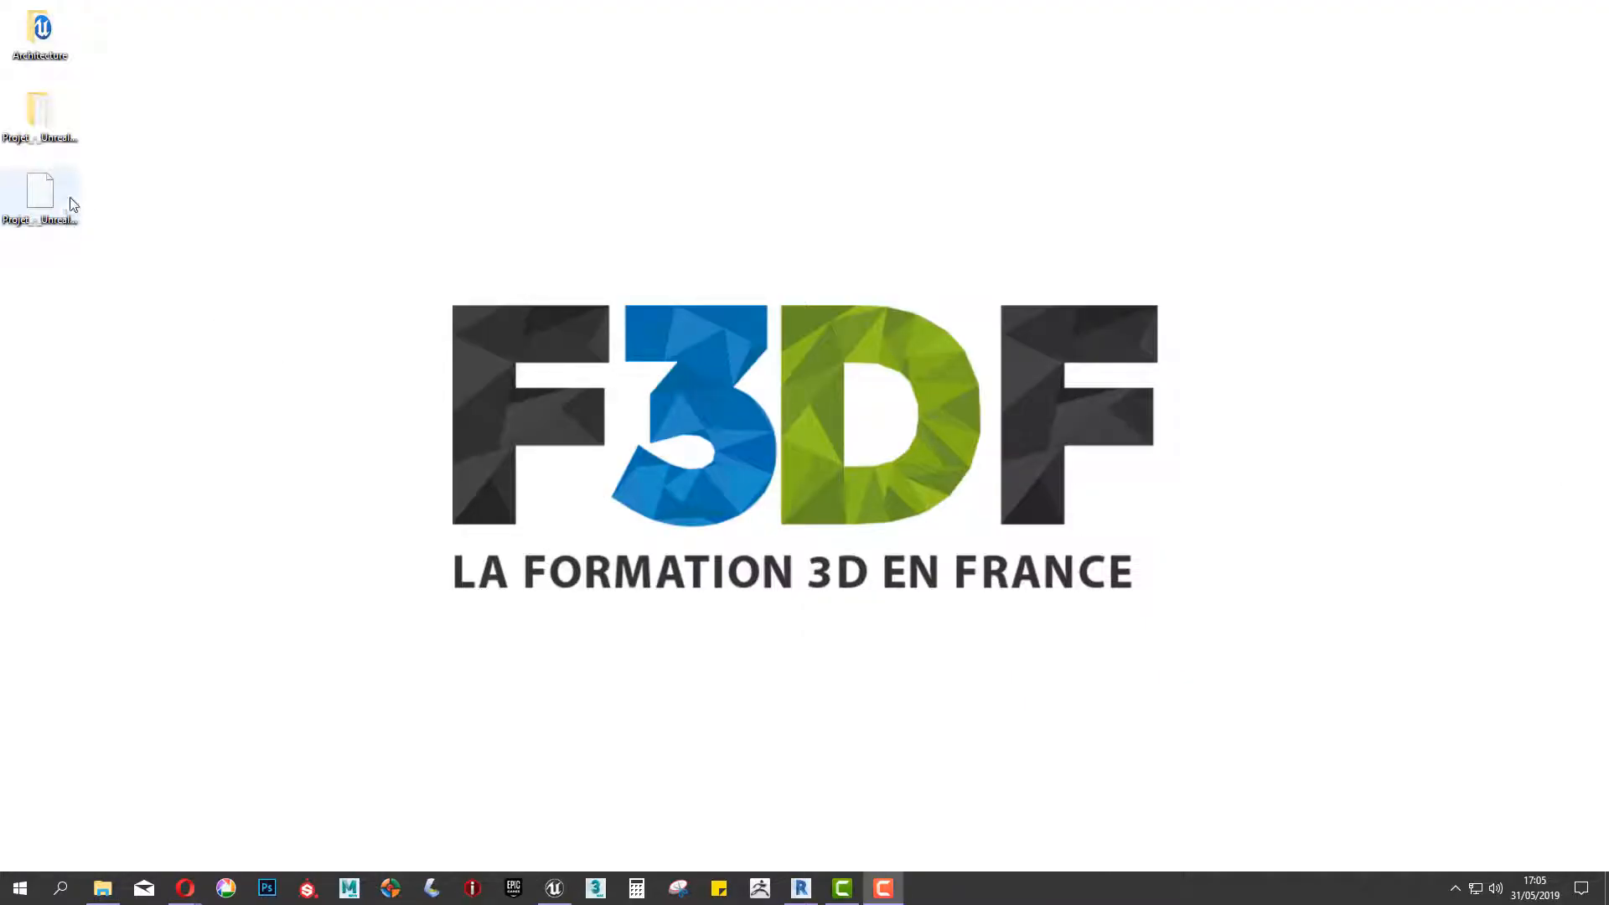
Switch to Unreal Engine and create a Blank Unreal Studio project named MyProject in D:\Folder User\Bureau.
click(547, 890)
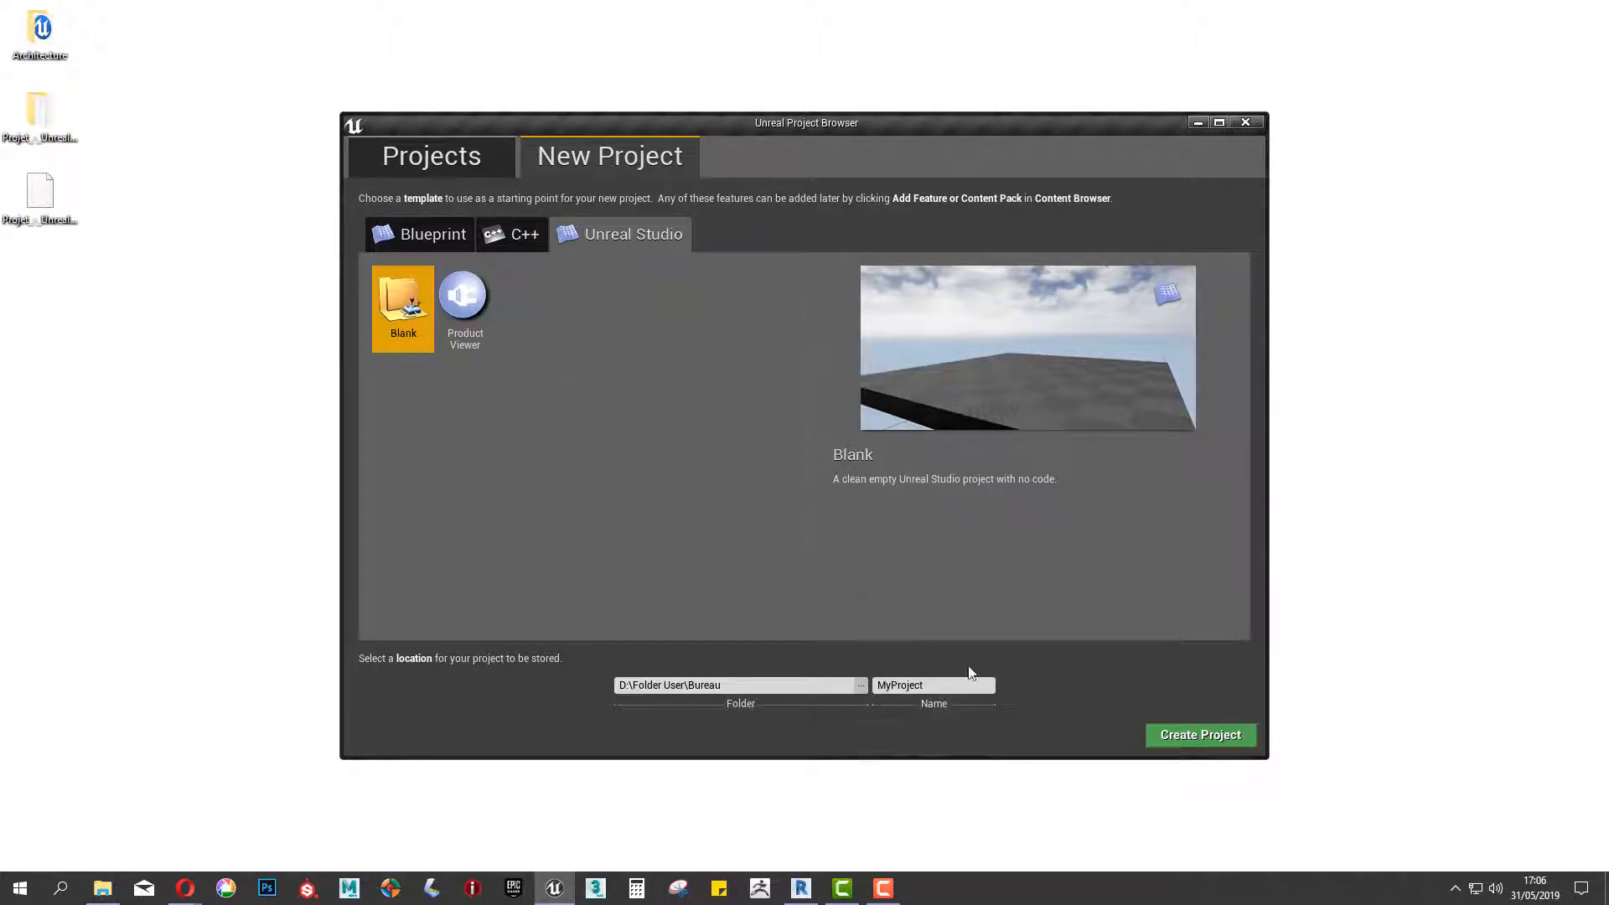
click(1203, 736)
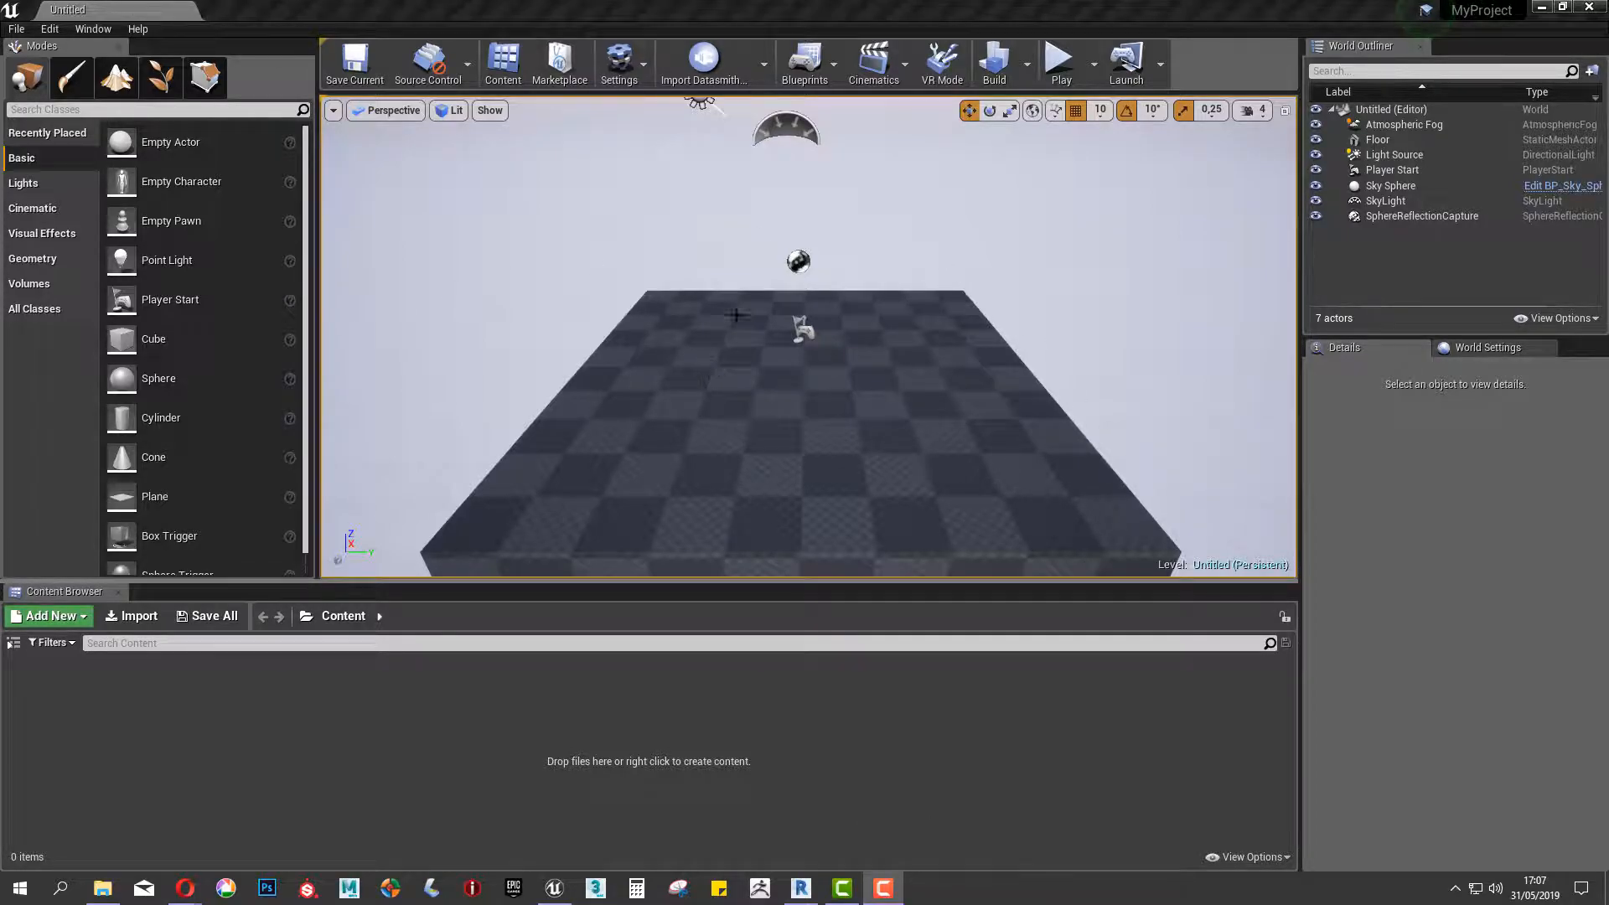
Import Projet_-_Unreal__1_.udatasmith from the Desktop into the Content folder, including geometry, materials and textures, lights and cameras.
click(713, 60)
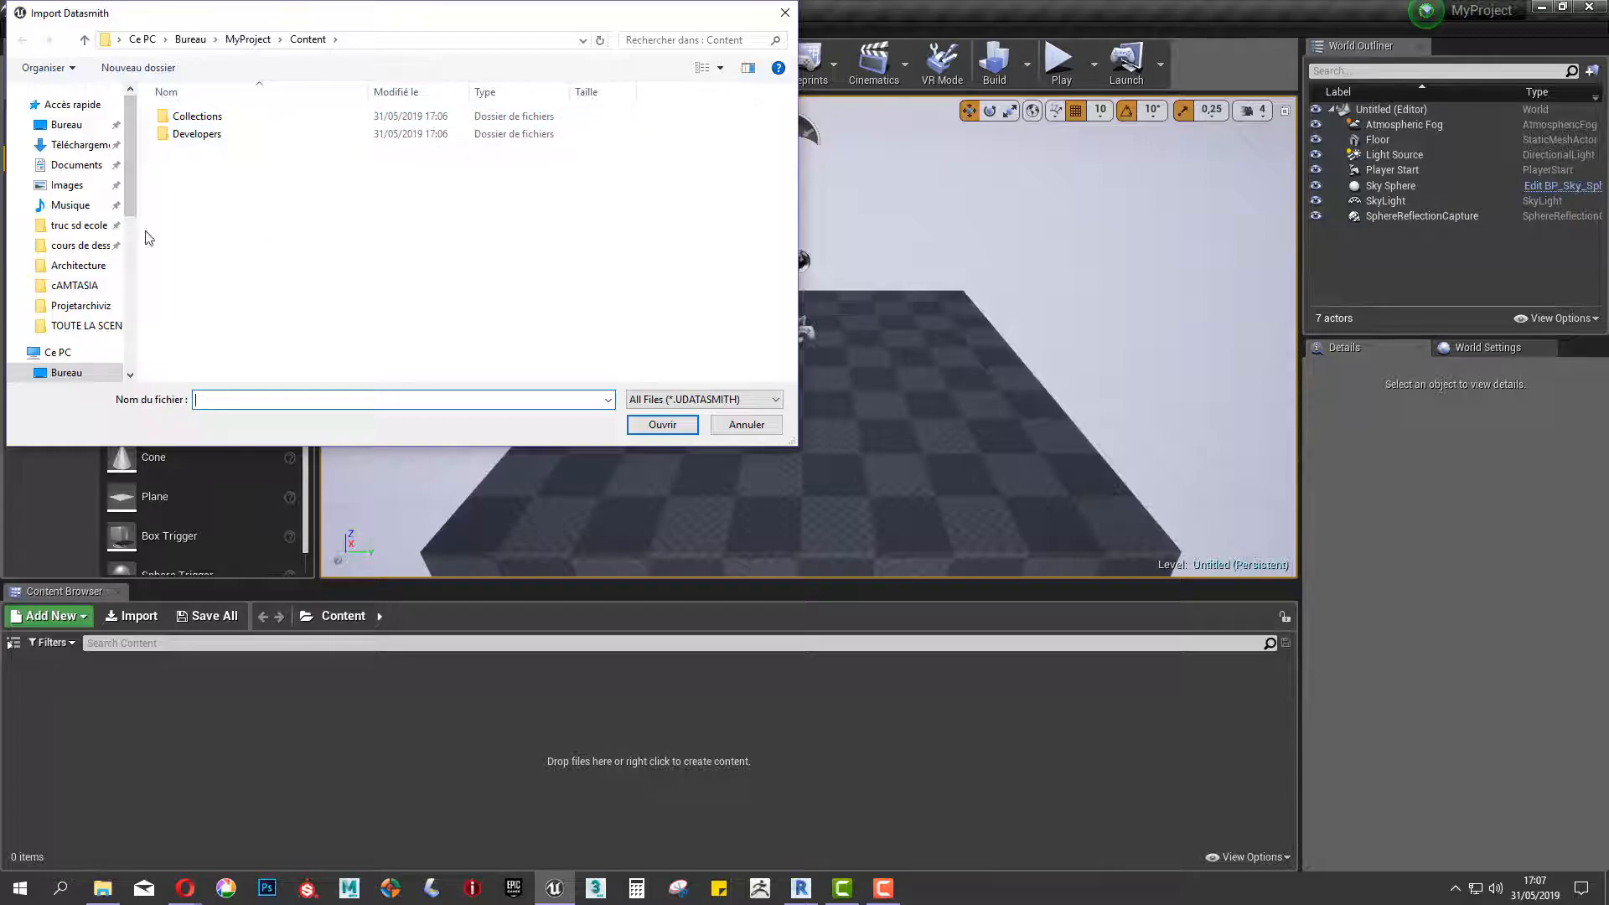
click(67, 125)
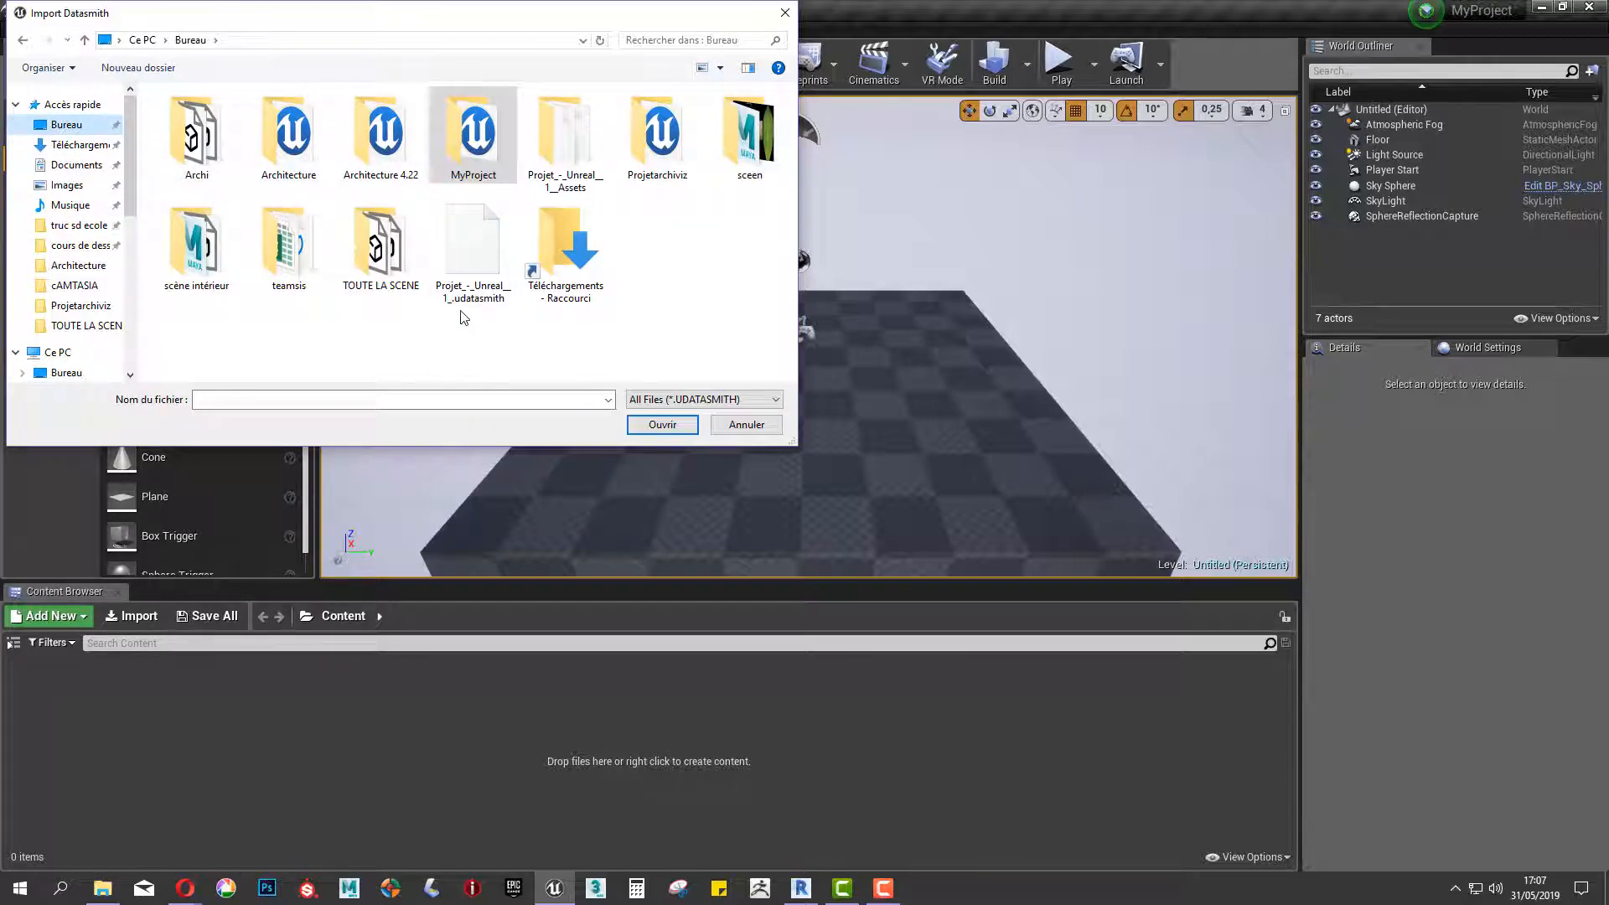
click(476, 261)
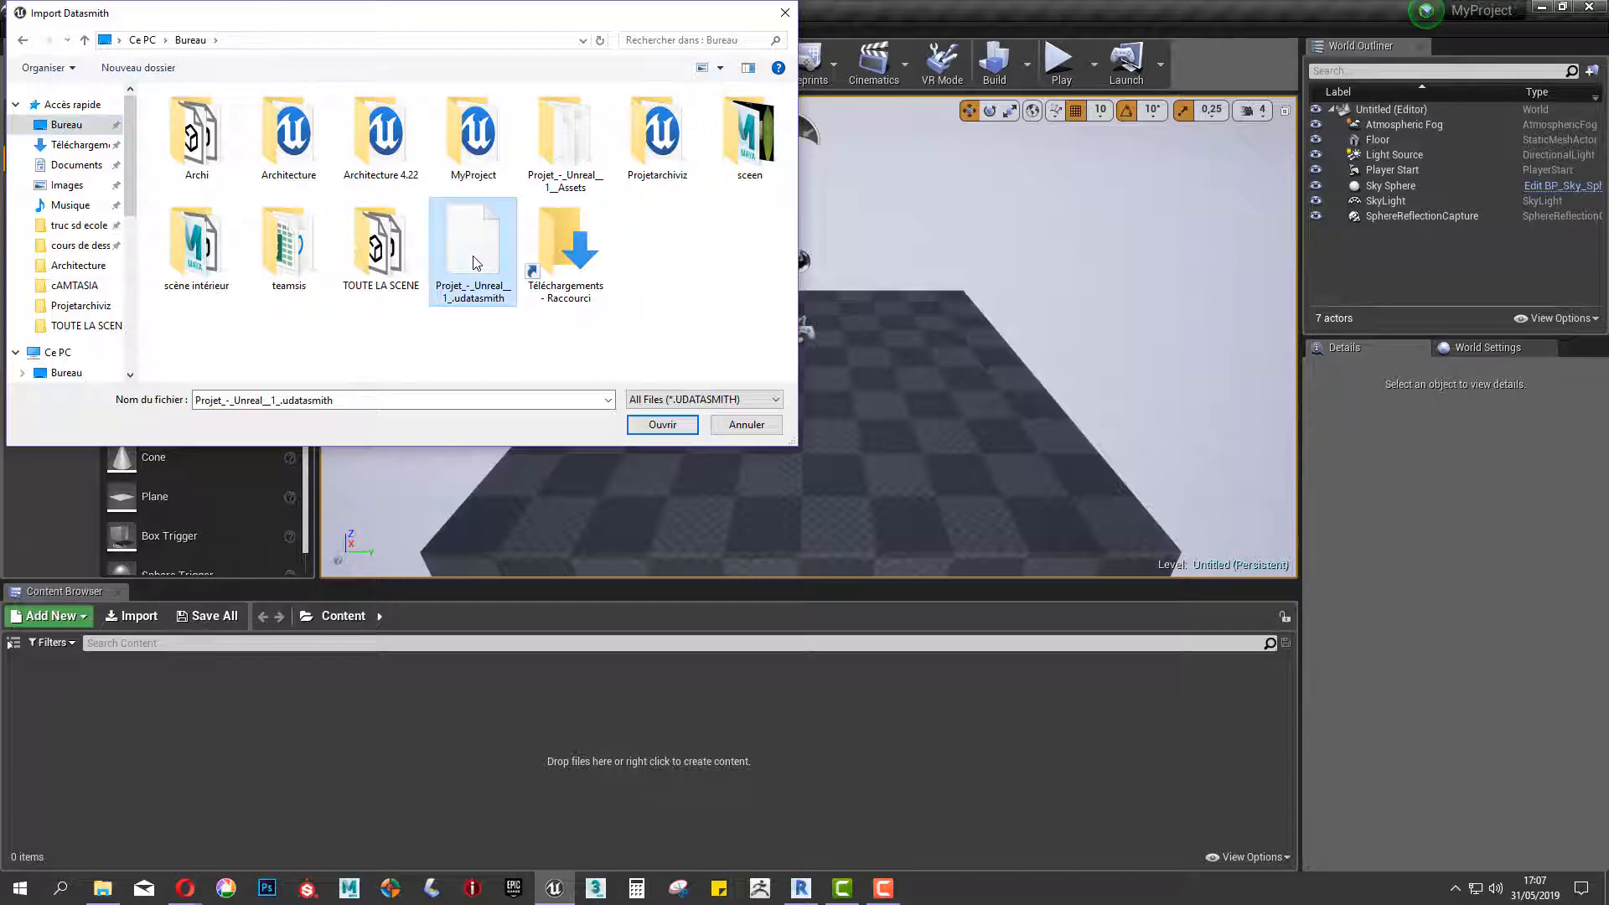
click(654, 426)
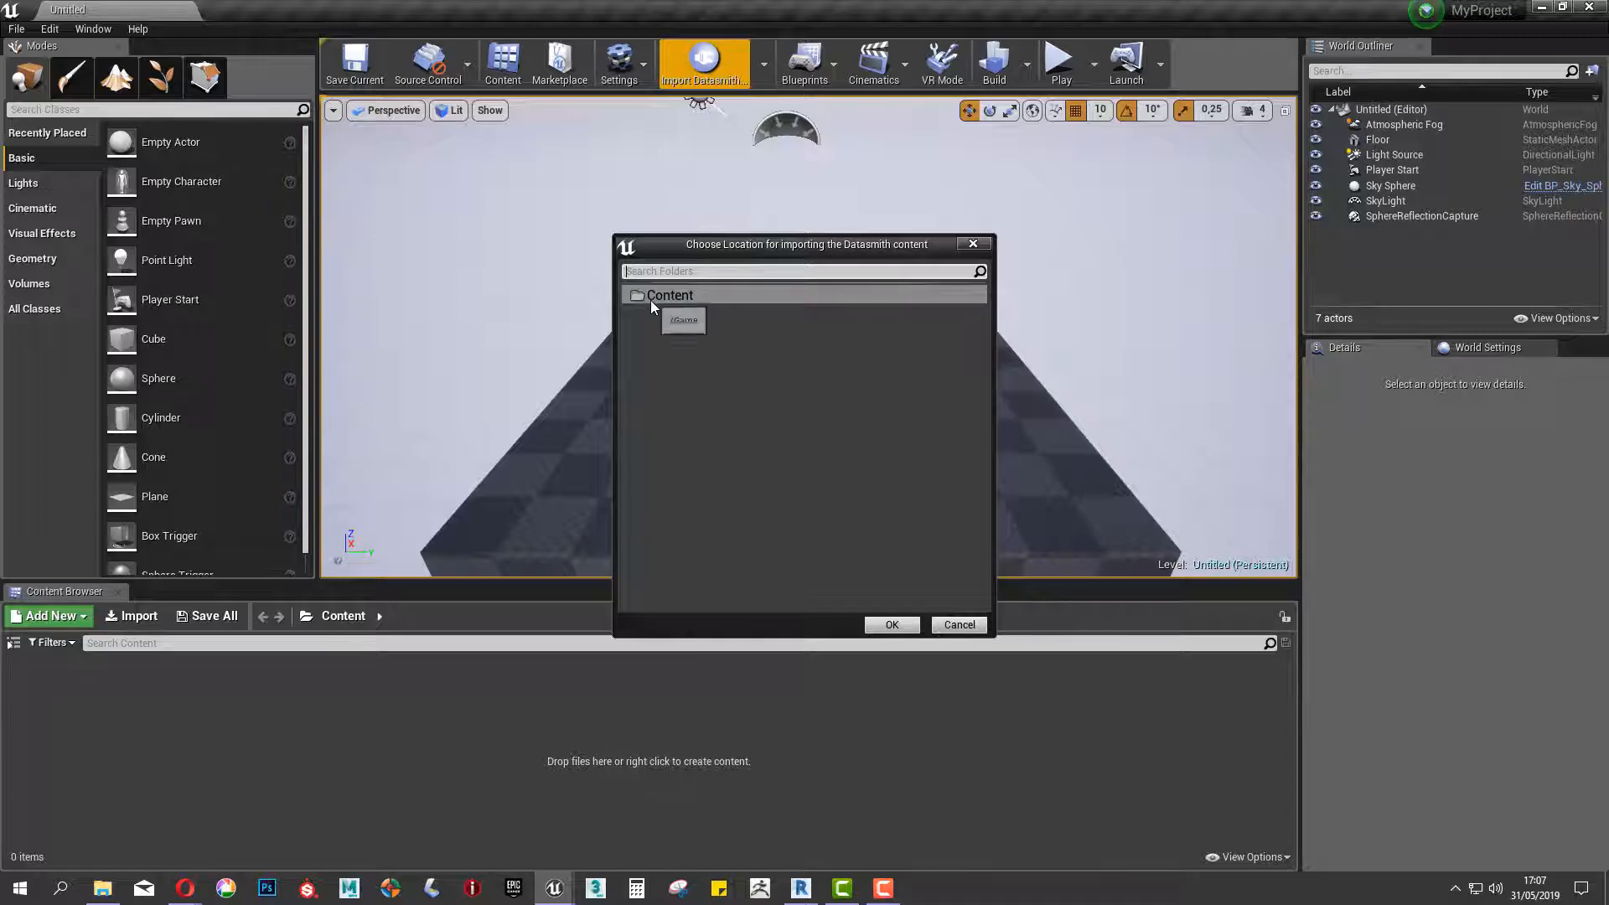
click(904, 627)
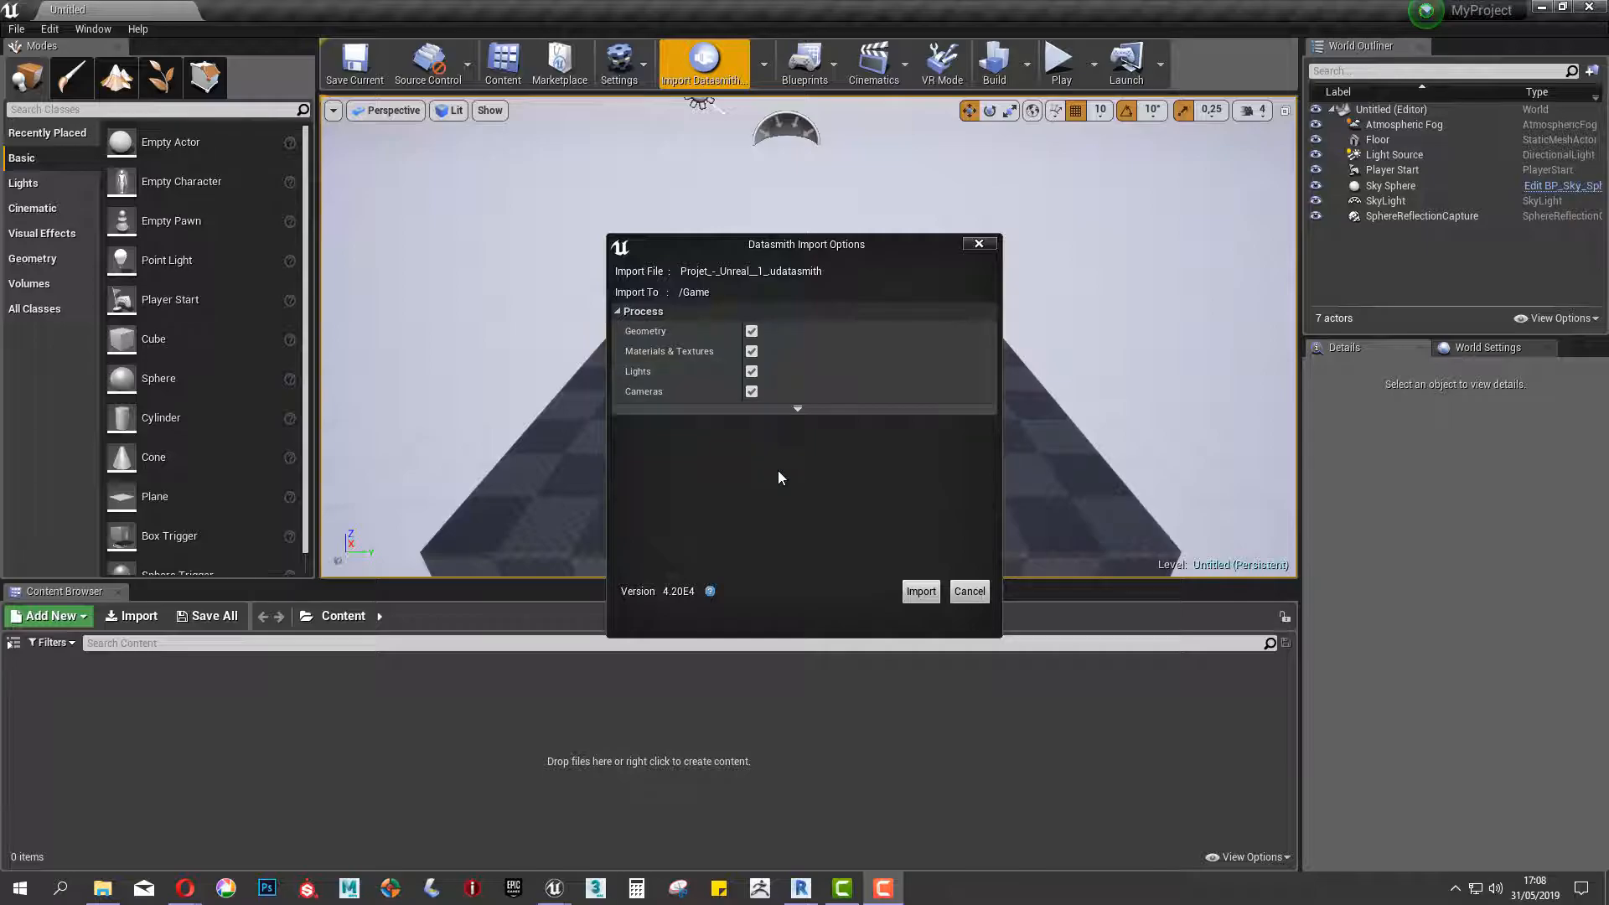
click(920, 591)
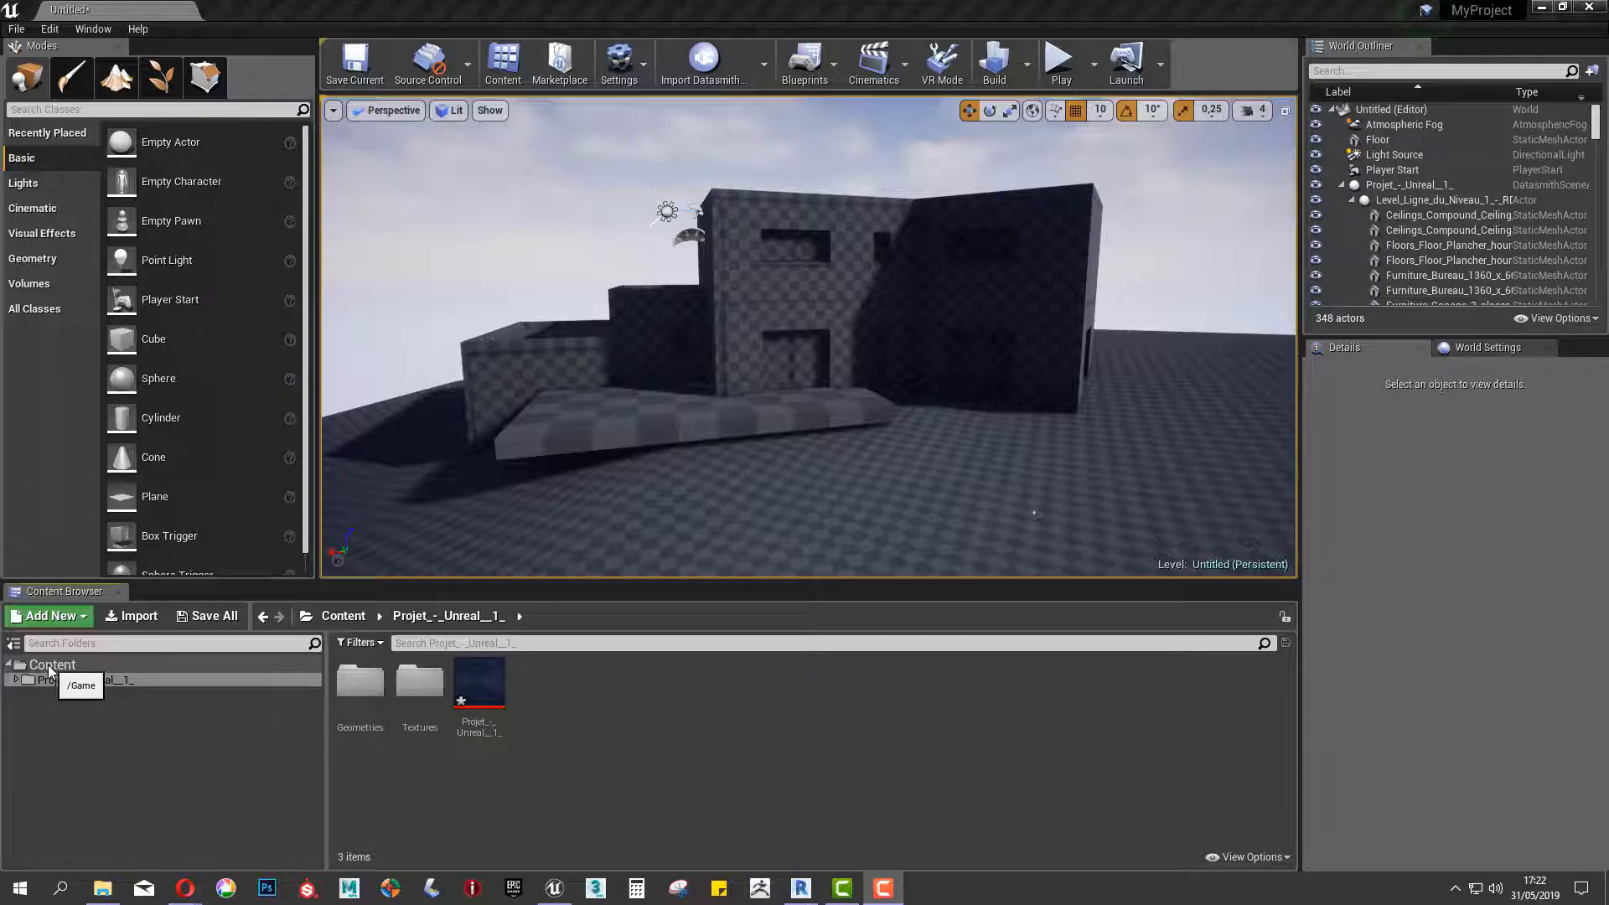
Save all unsaved content and migrate the Content folder into the Content folder of the Architecture project on the Desktop.
right_click(48, 666)
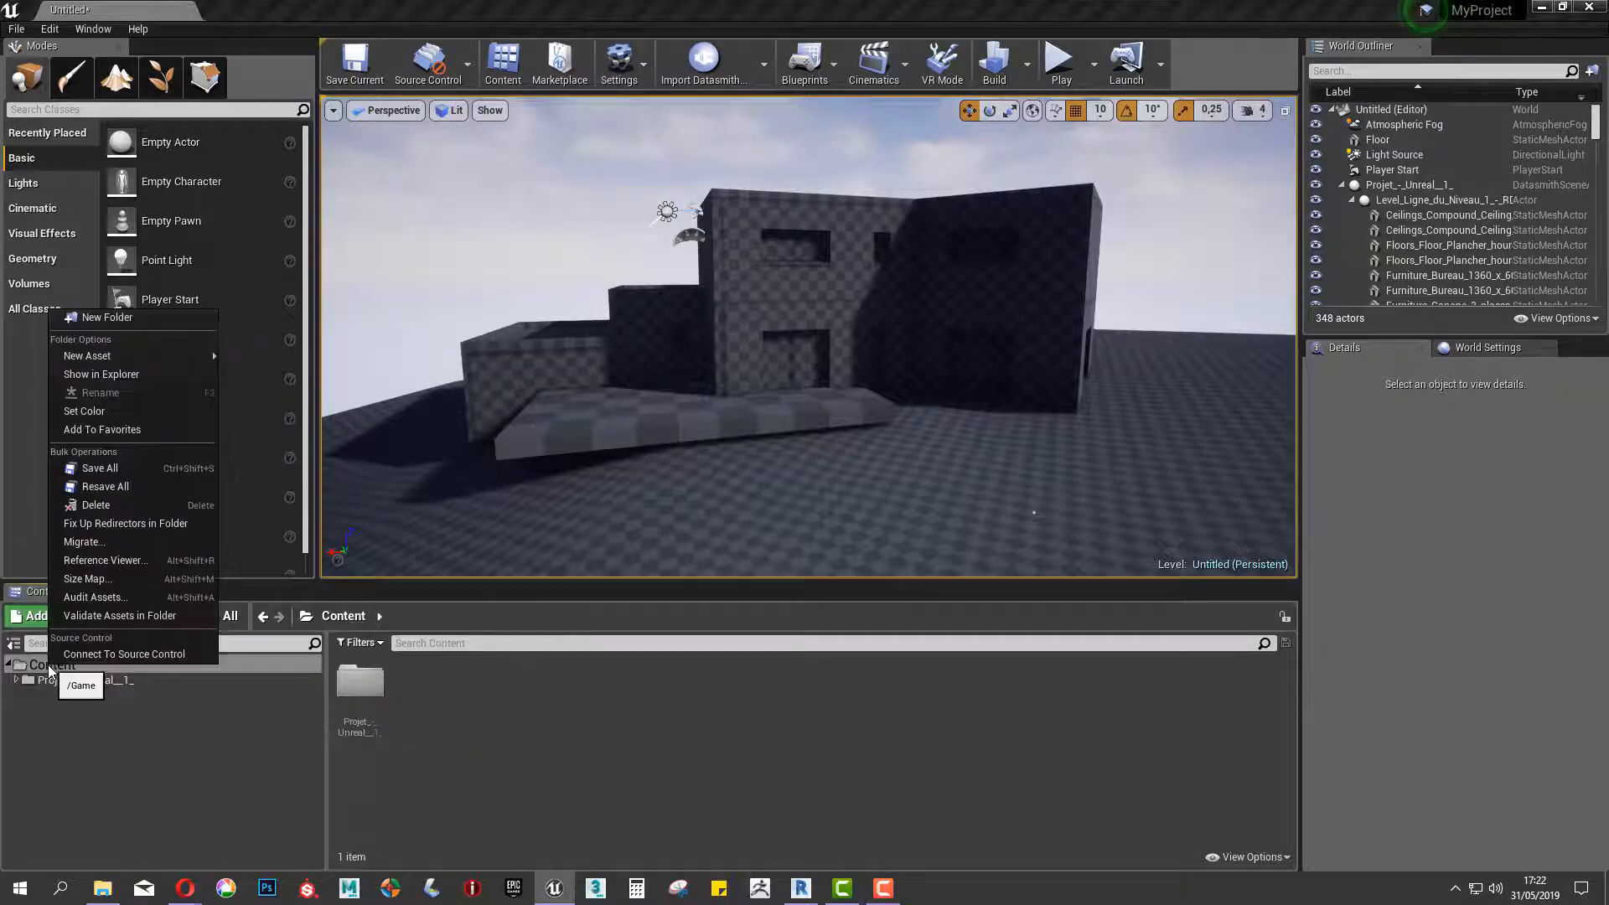
click(115, 543)
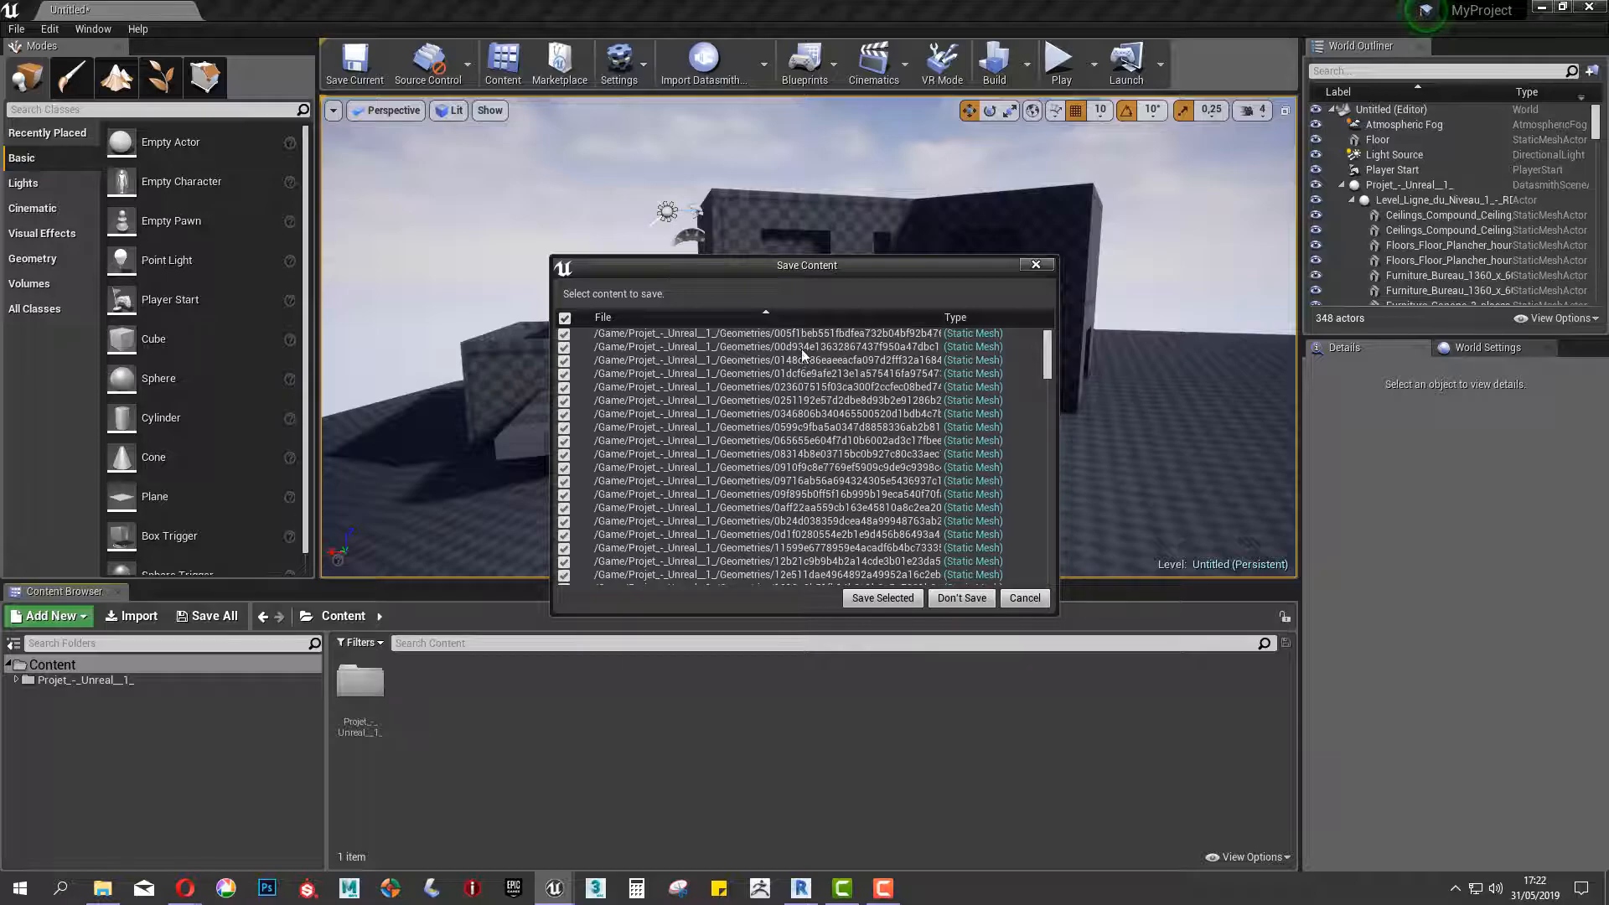
click(850, 601)
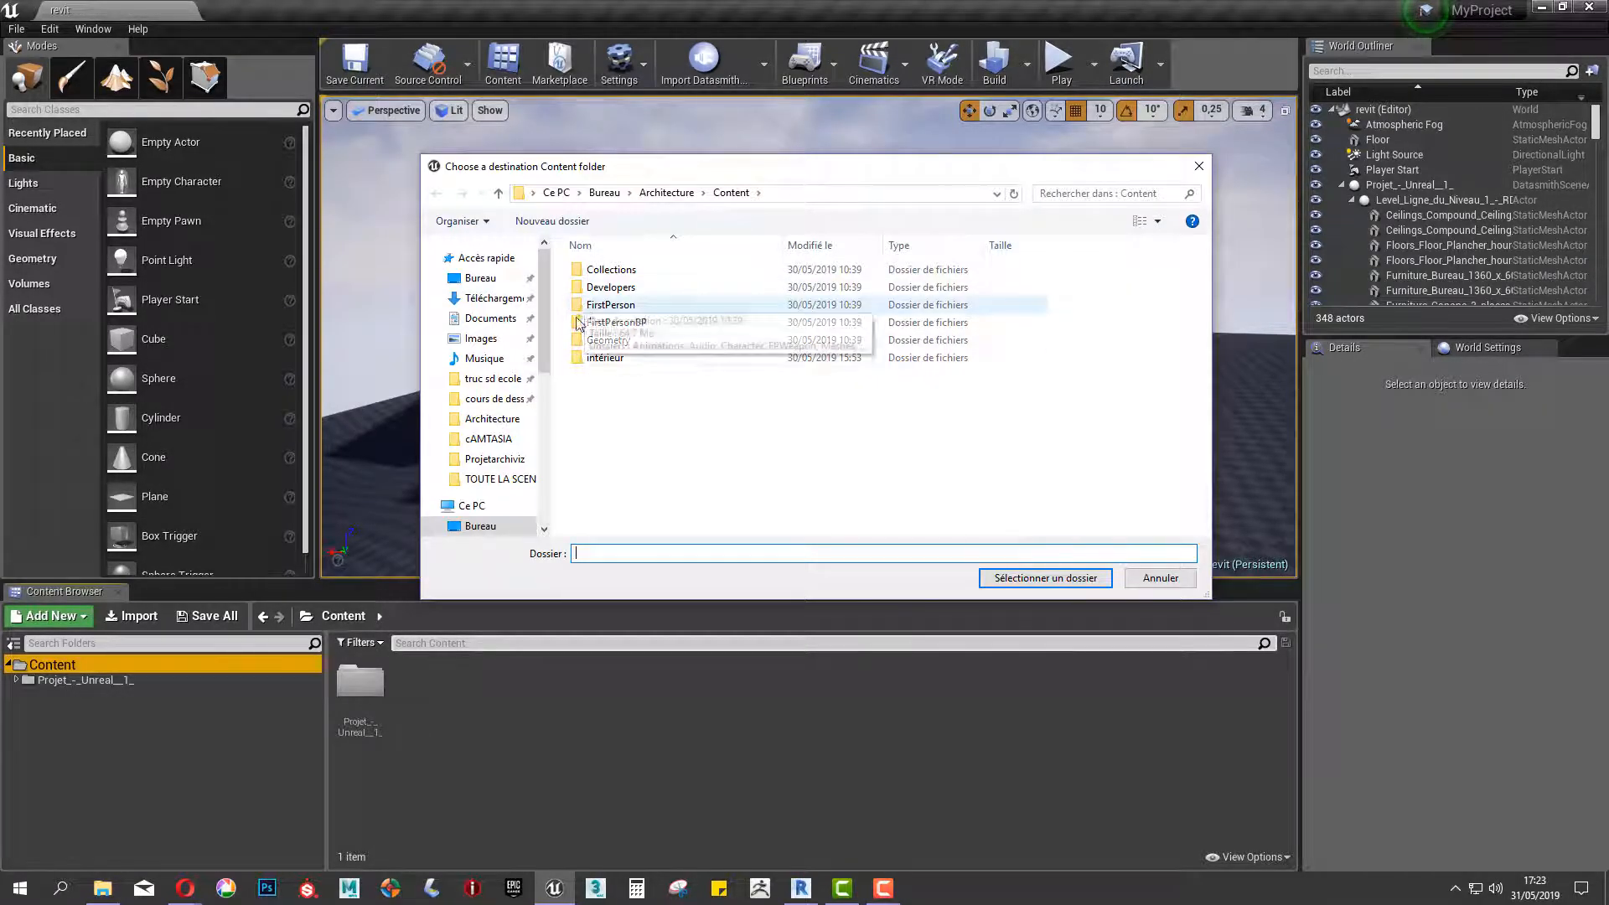
click(480, 526)
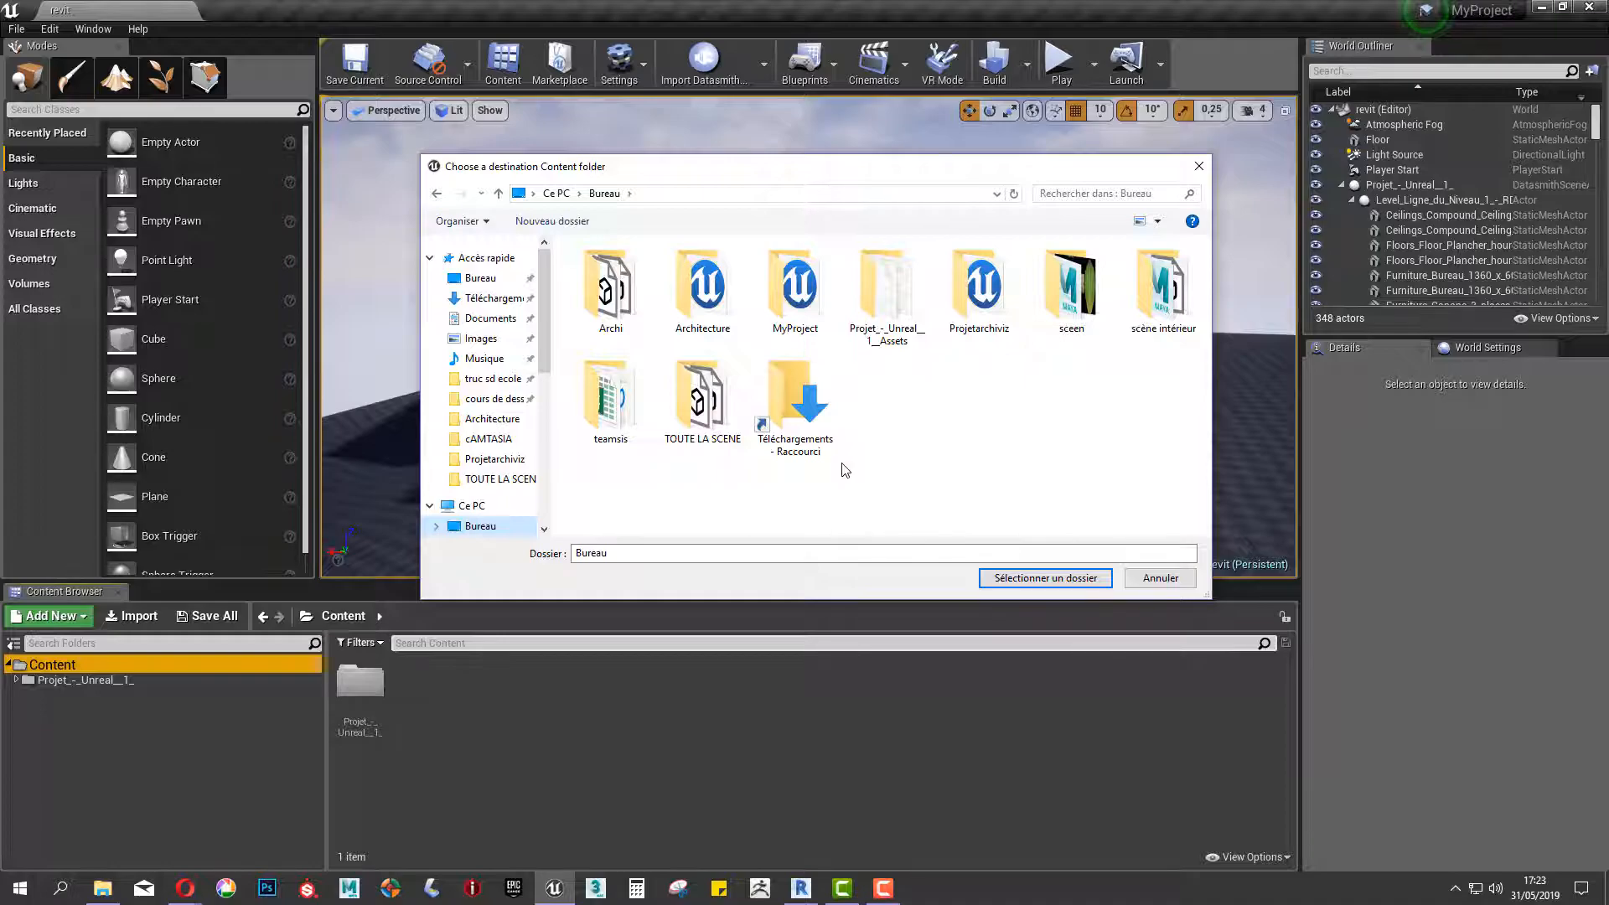
double_click(711, 293)
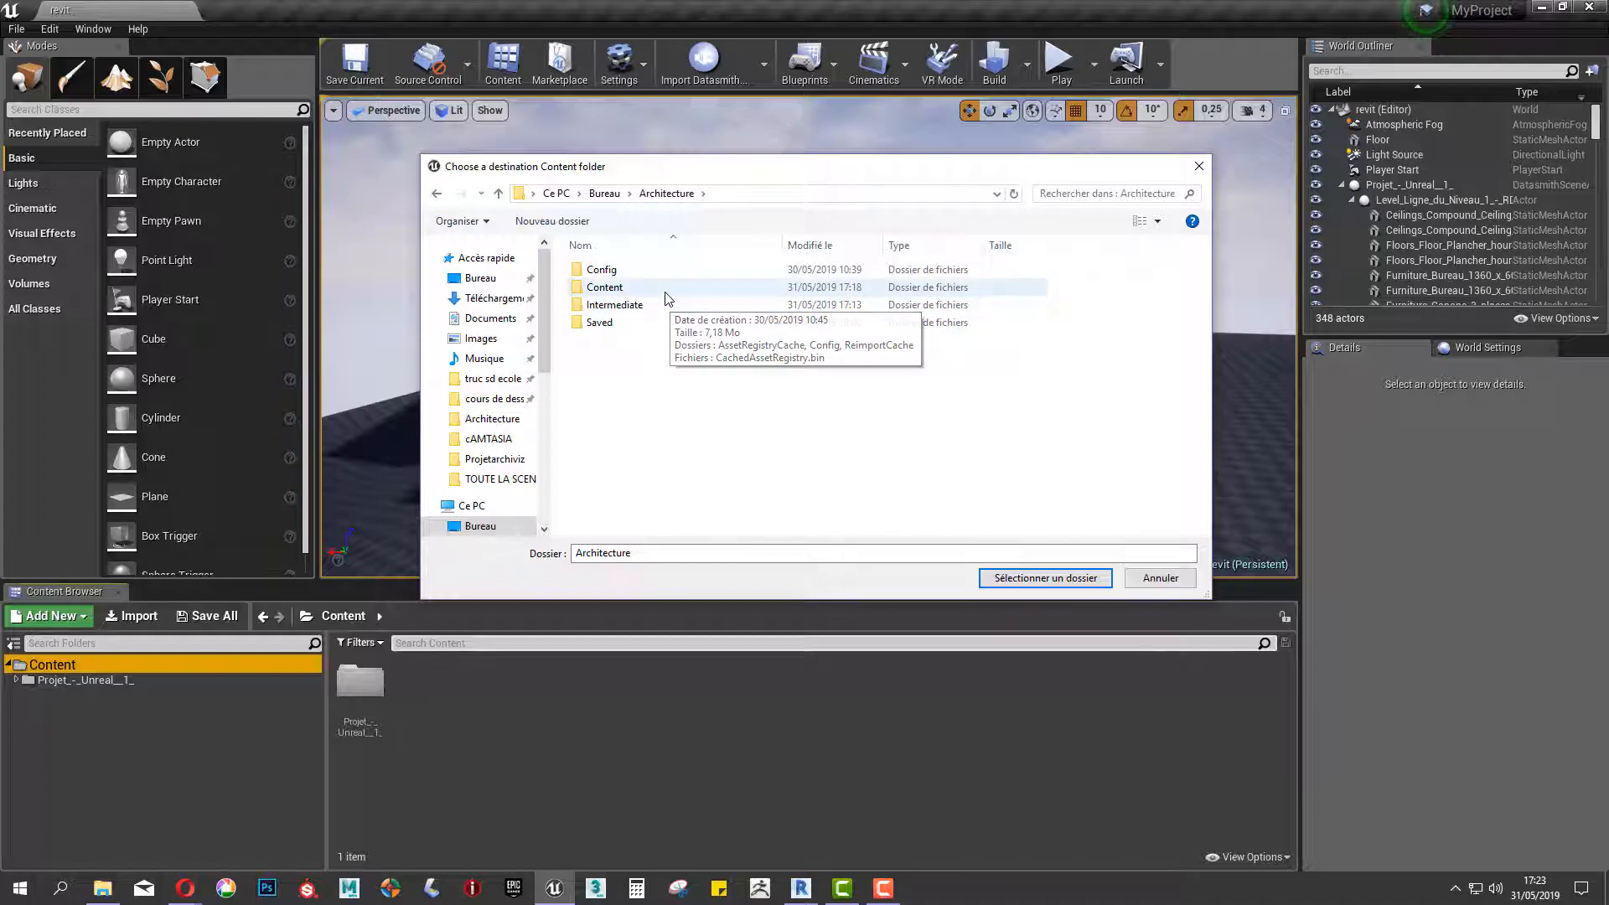
click(666, 293)
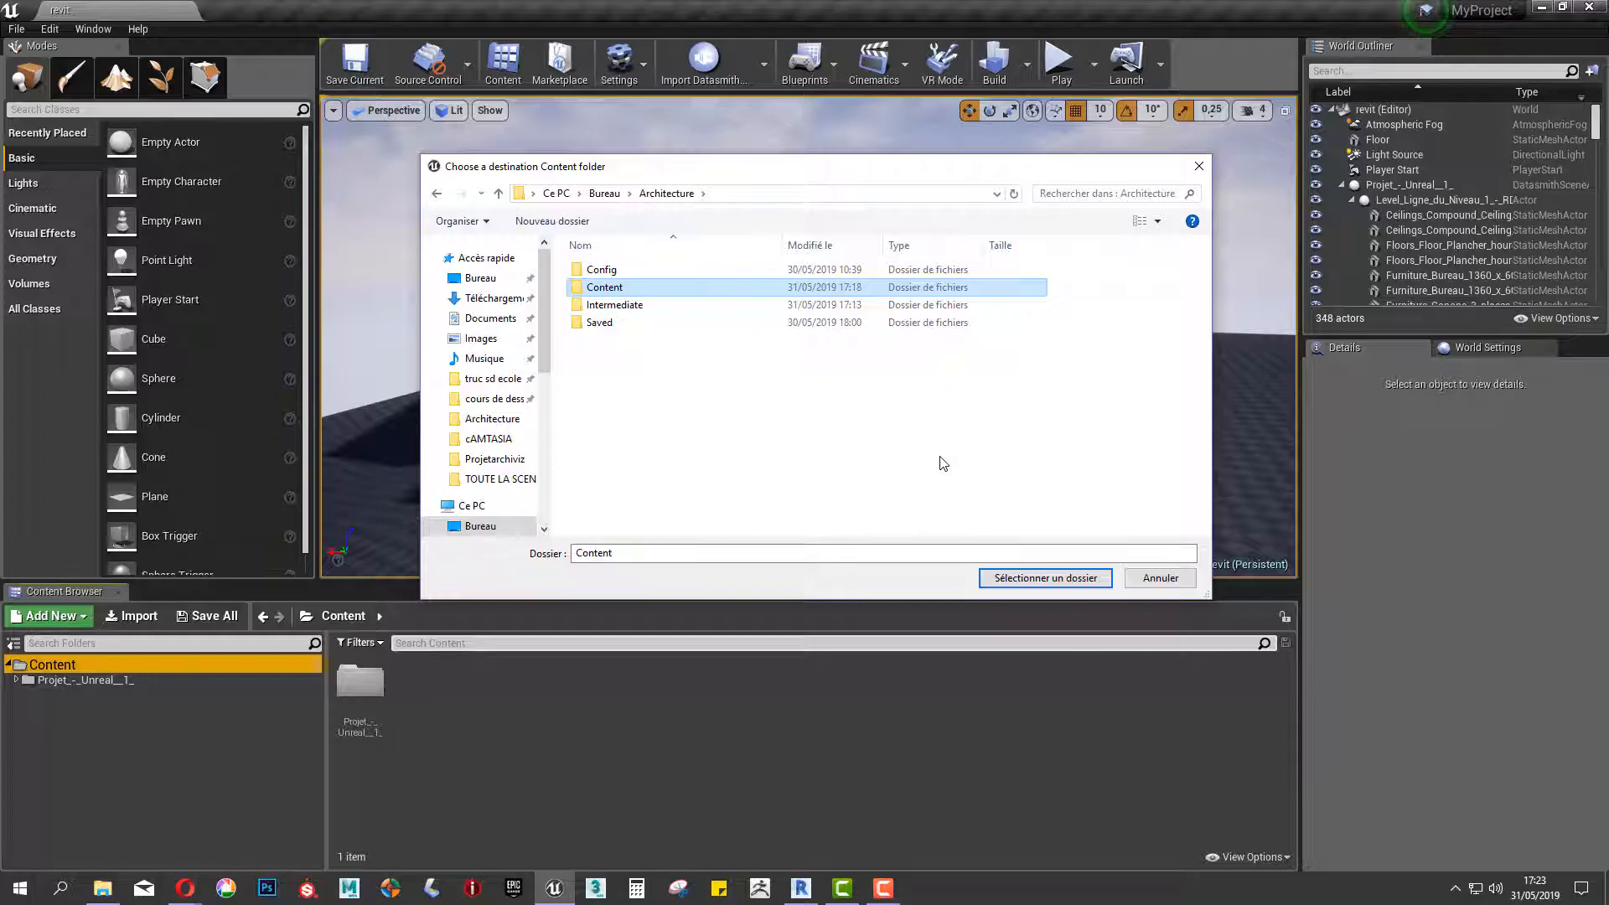
click(1018, 580)
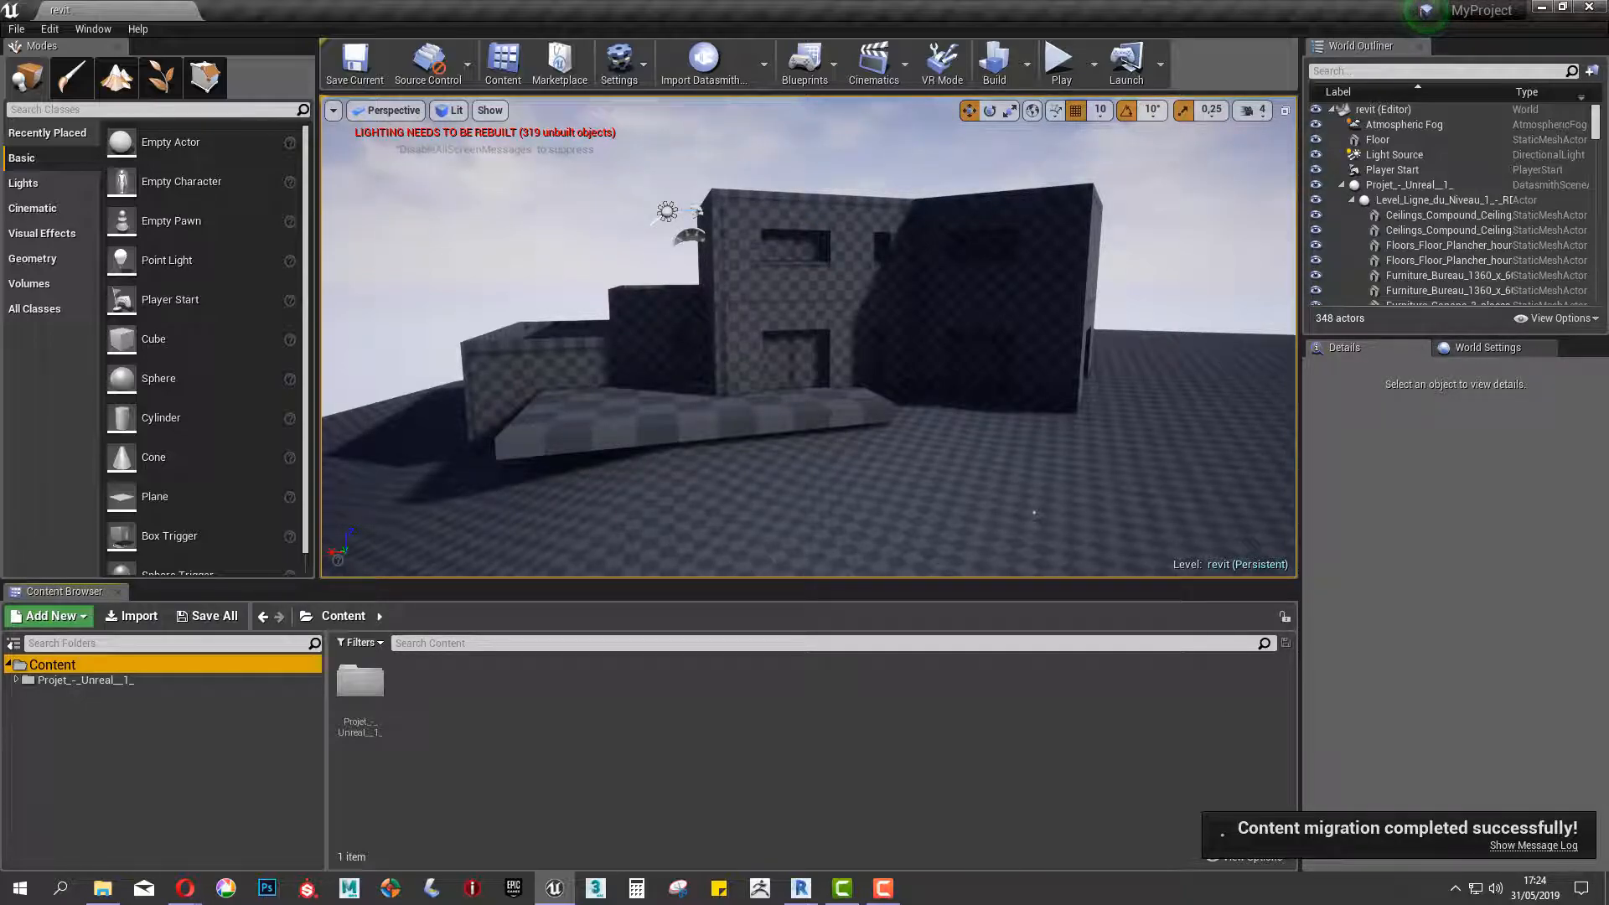
Open the Architecture Unreal project from its folder on the Desktop.
key(super+d)
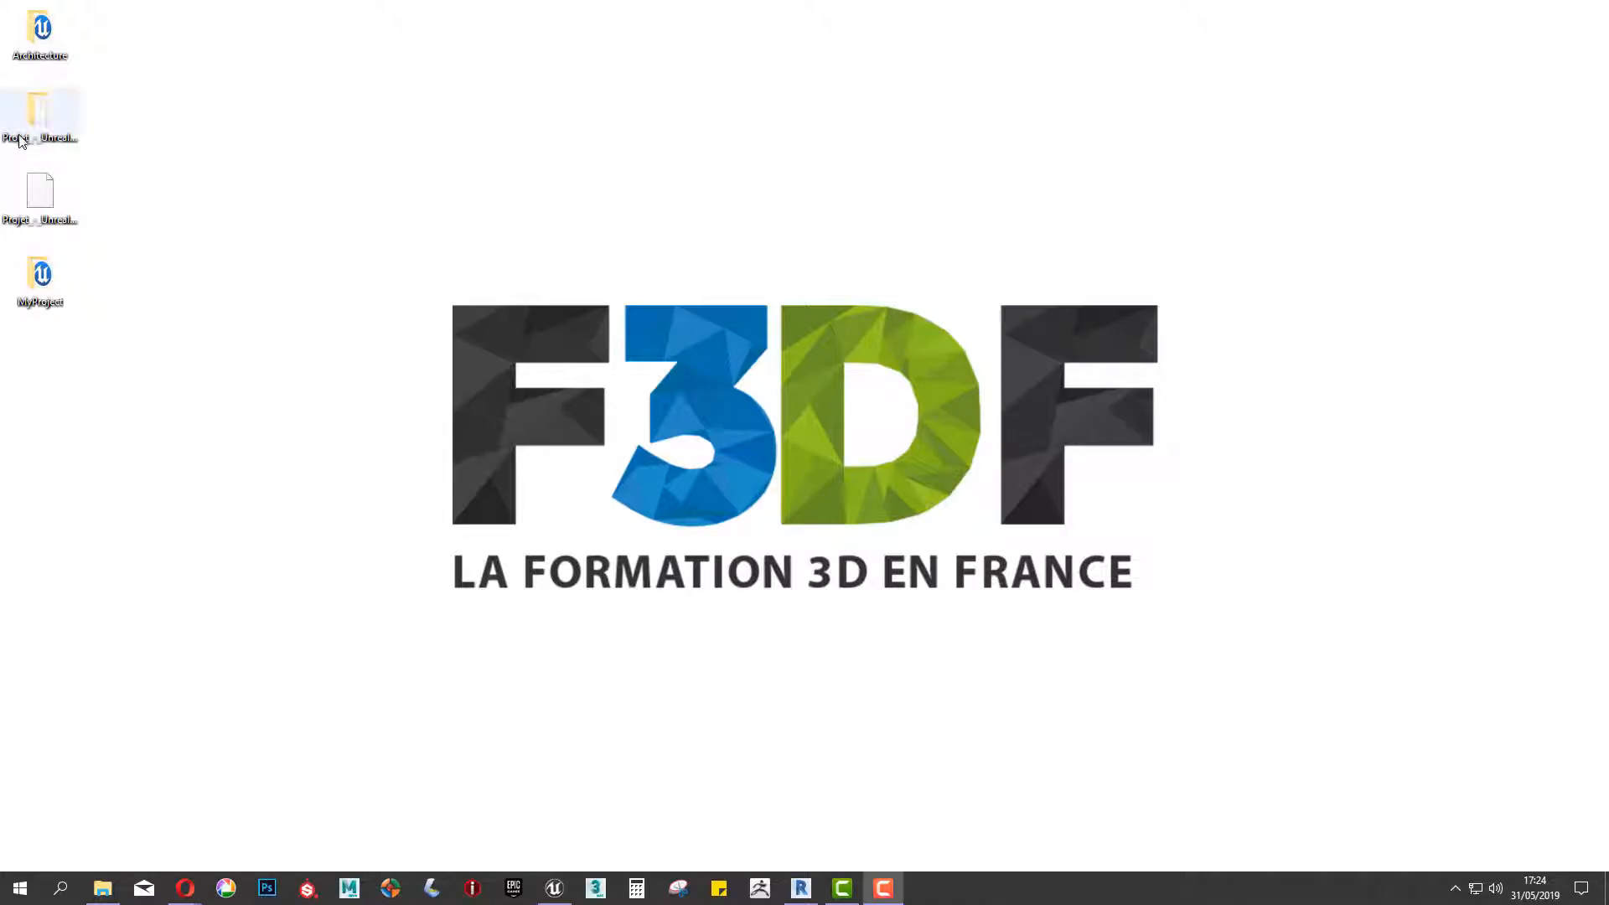
double_click(37, 23)
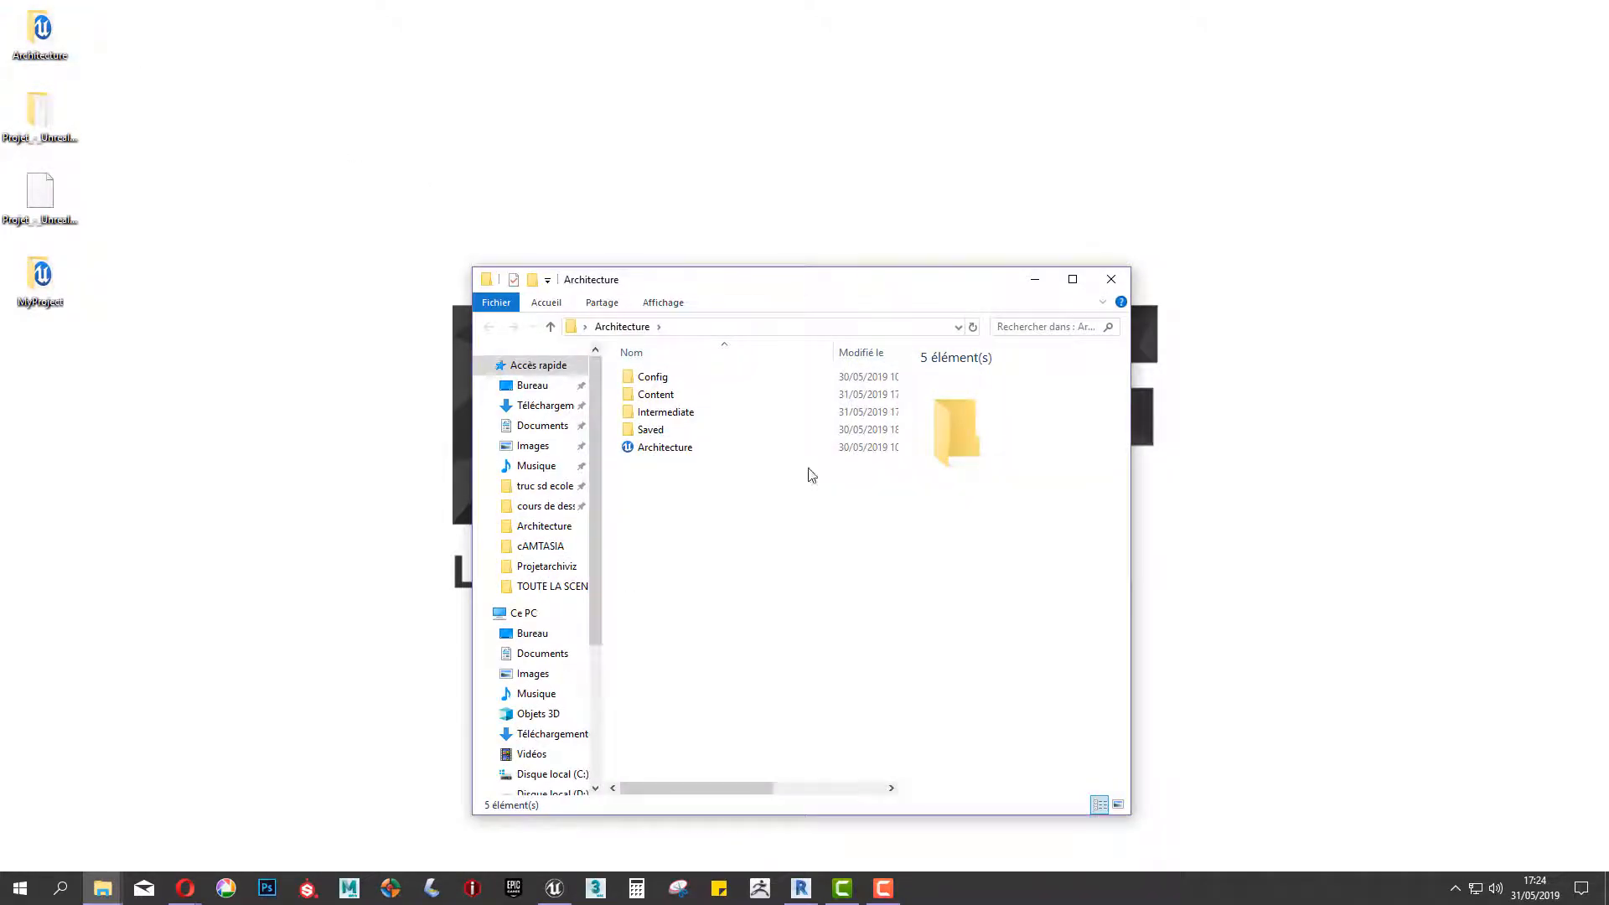
click(775, 450)
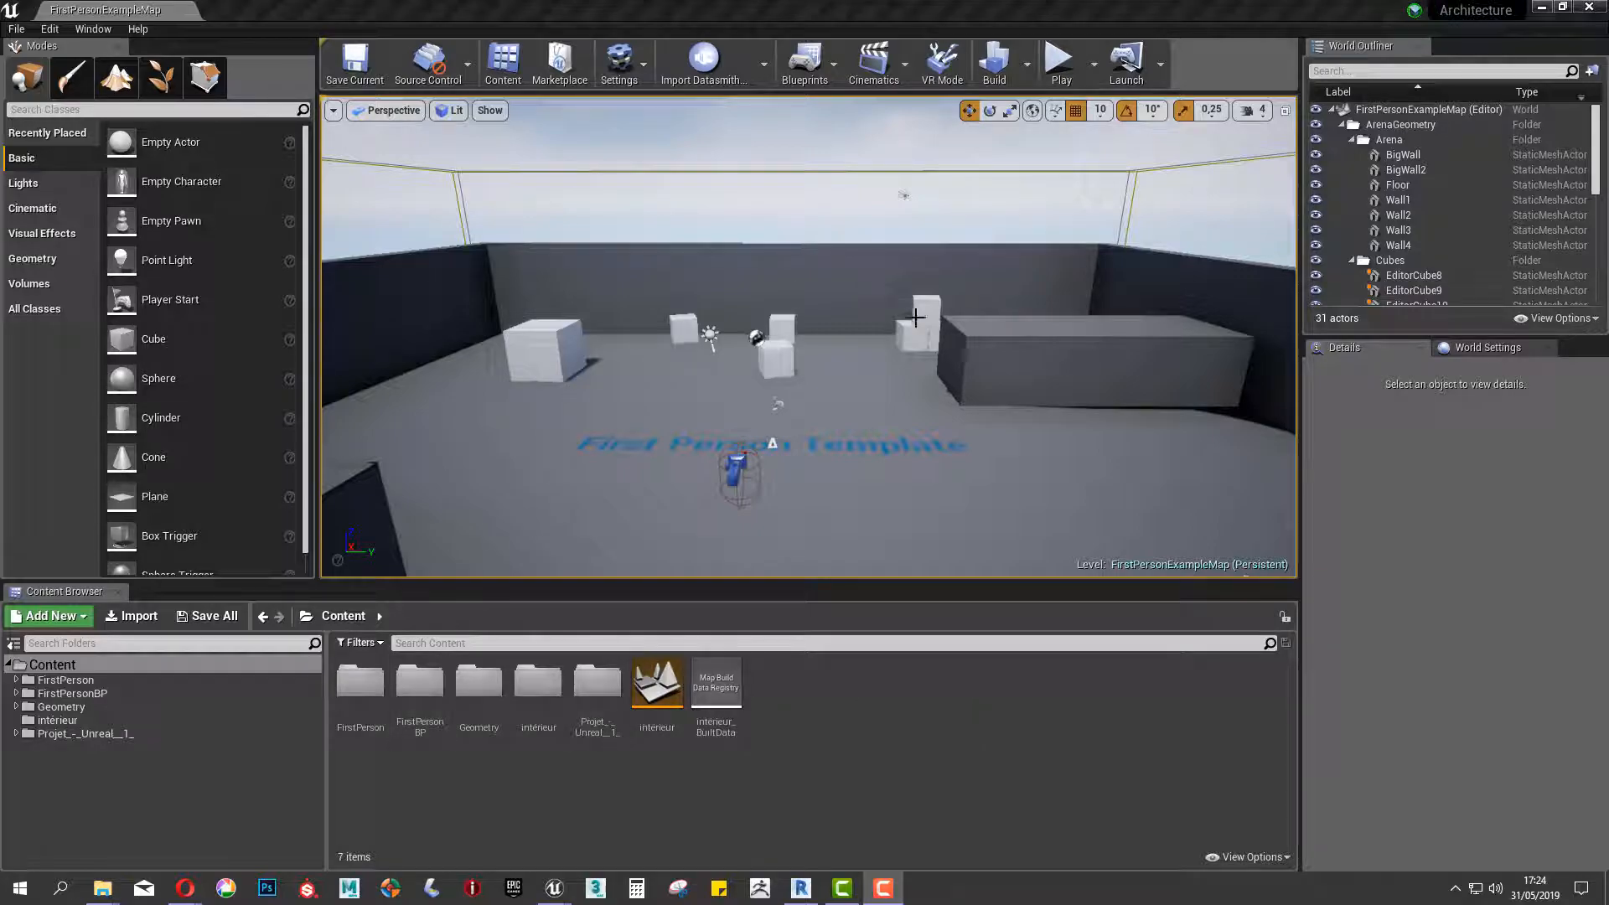
Place the migrated Projet_-_Unreal__1_ Datasmith scene from its content folder into the FirstPersonExampleMap level.
double_click(597, 689)
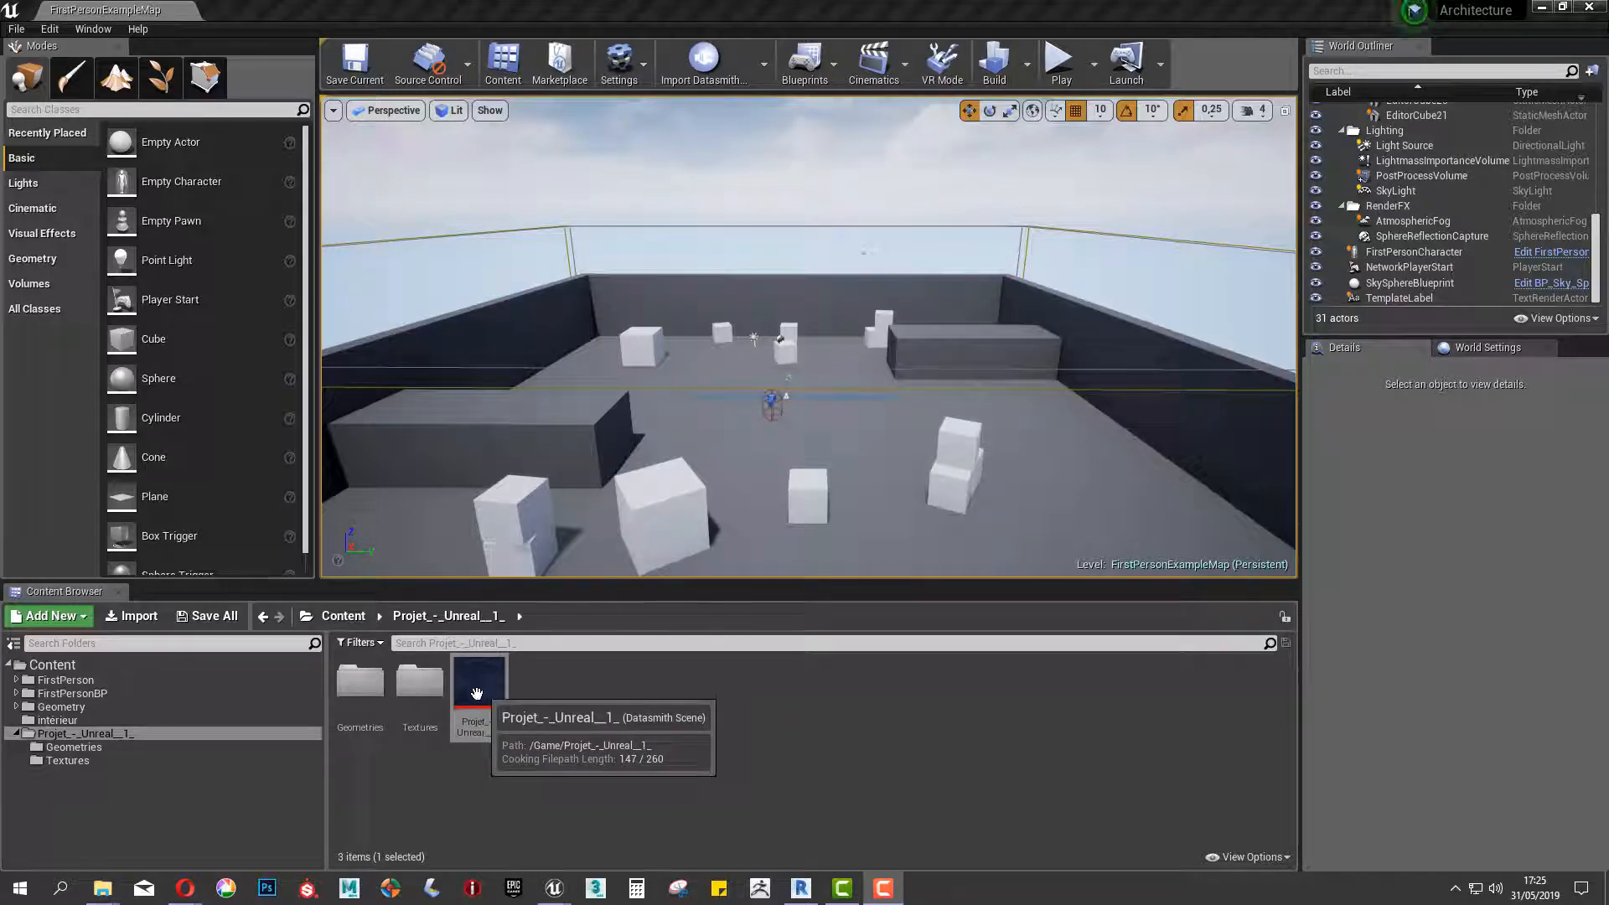
drag(479, 693, 779, 484)
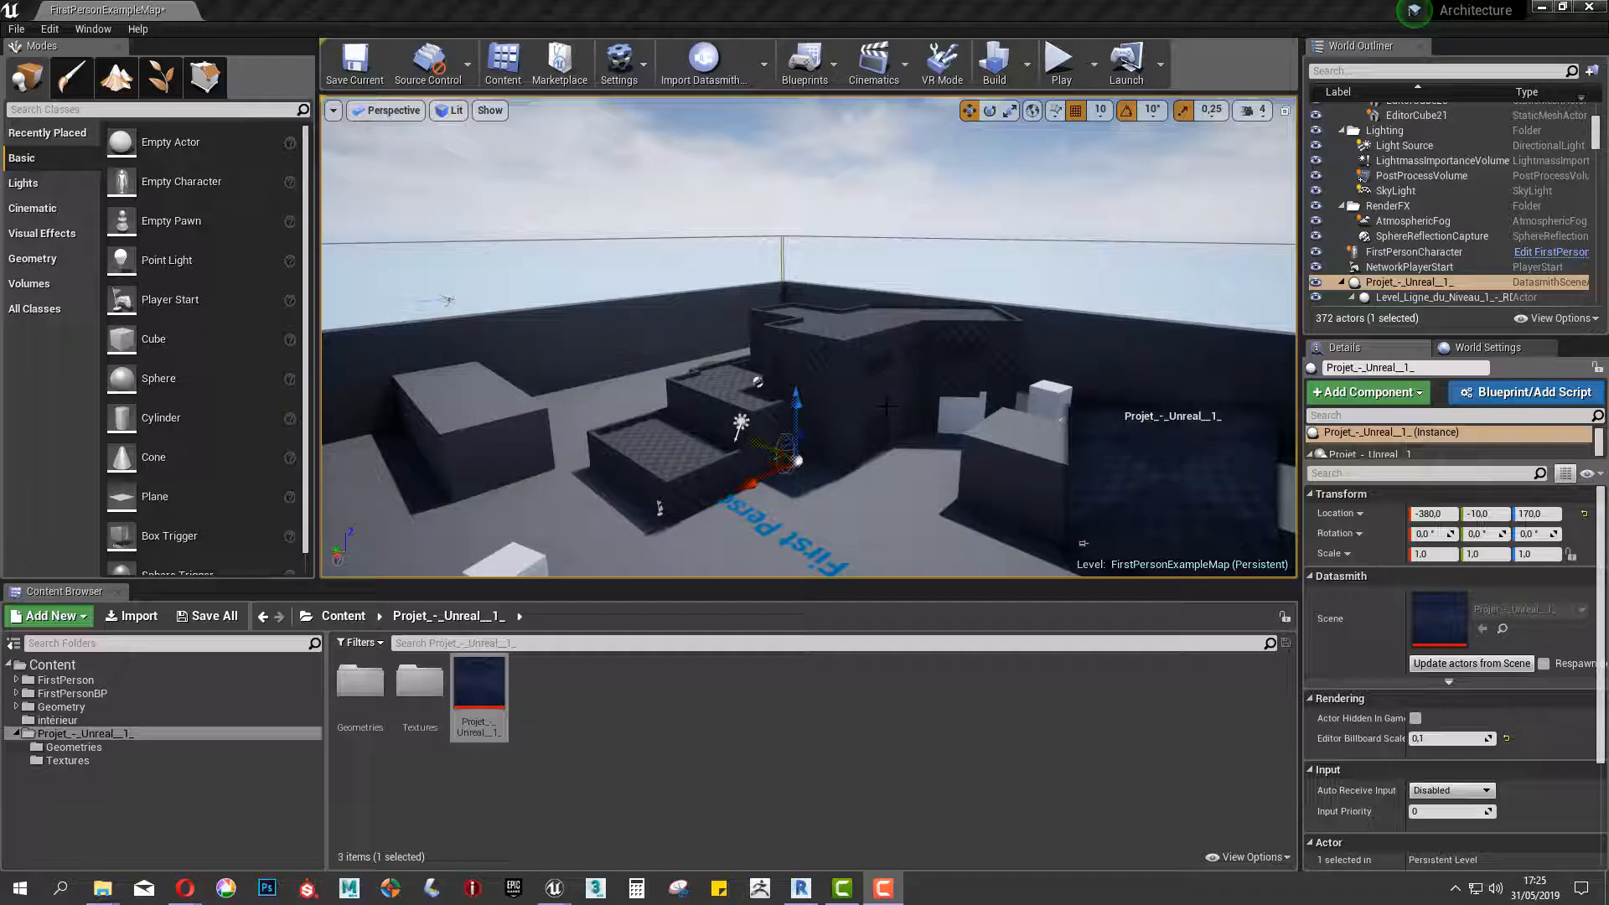
Delete the BigWall2 block and the white cube in the foreground from the level.
click(466, 432)
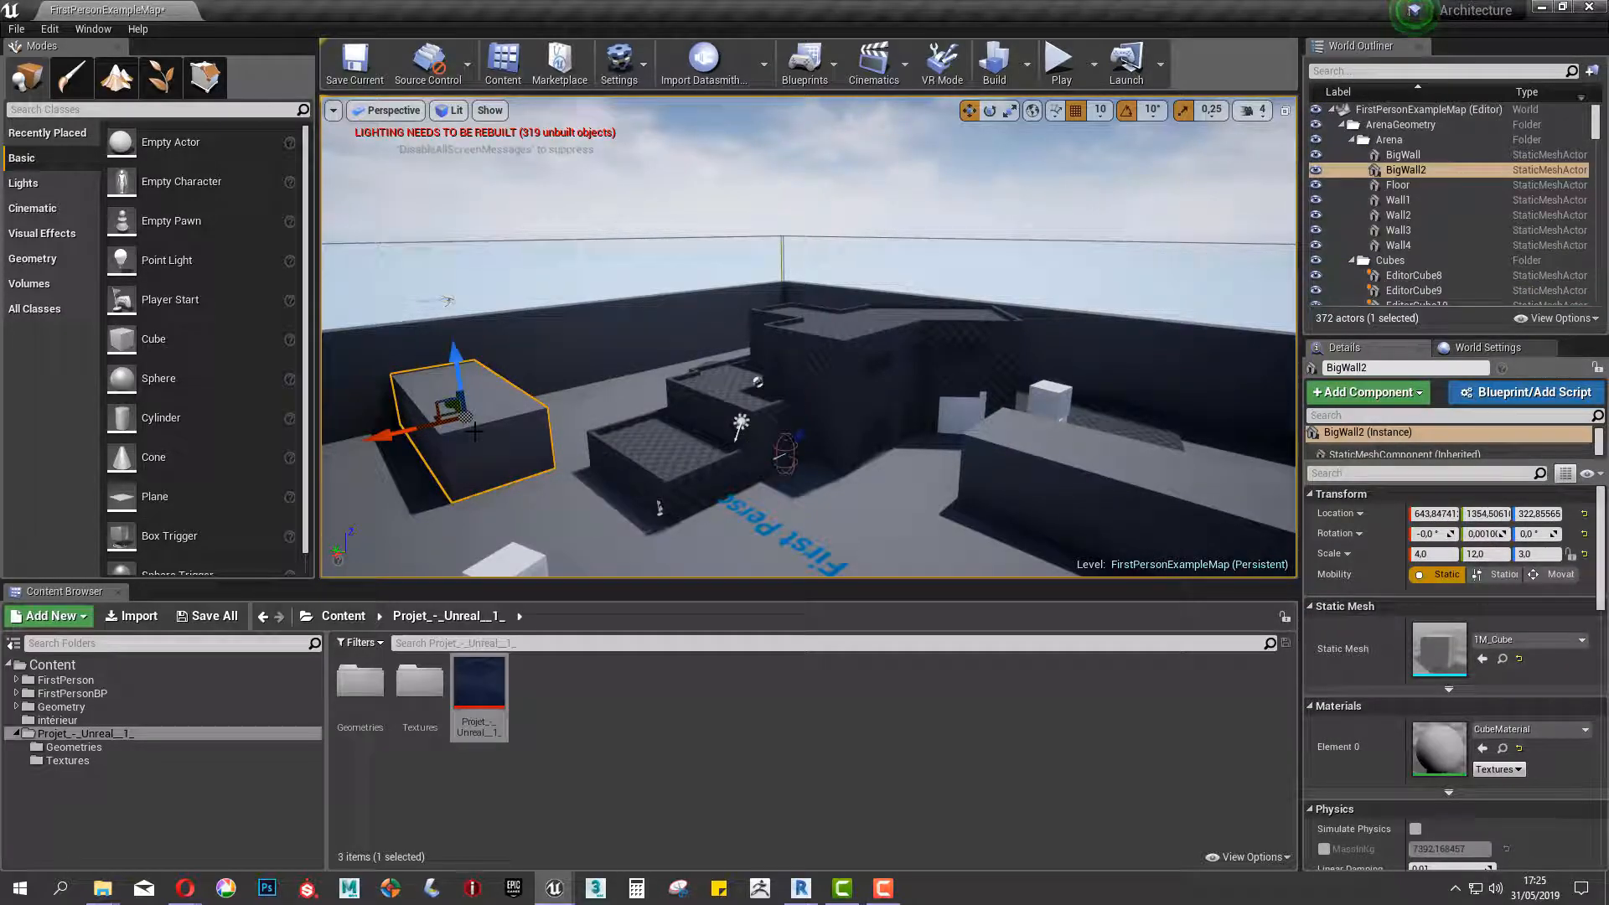
key(Delete)
click(519, 562)
key(Delete)
scroll(538, 548, down, 1)
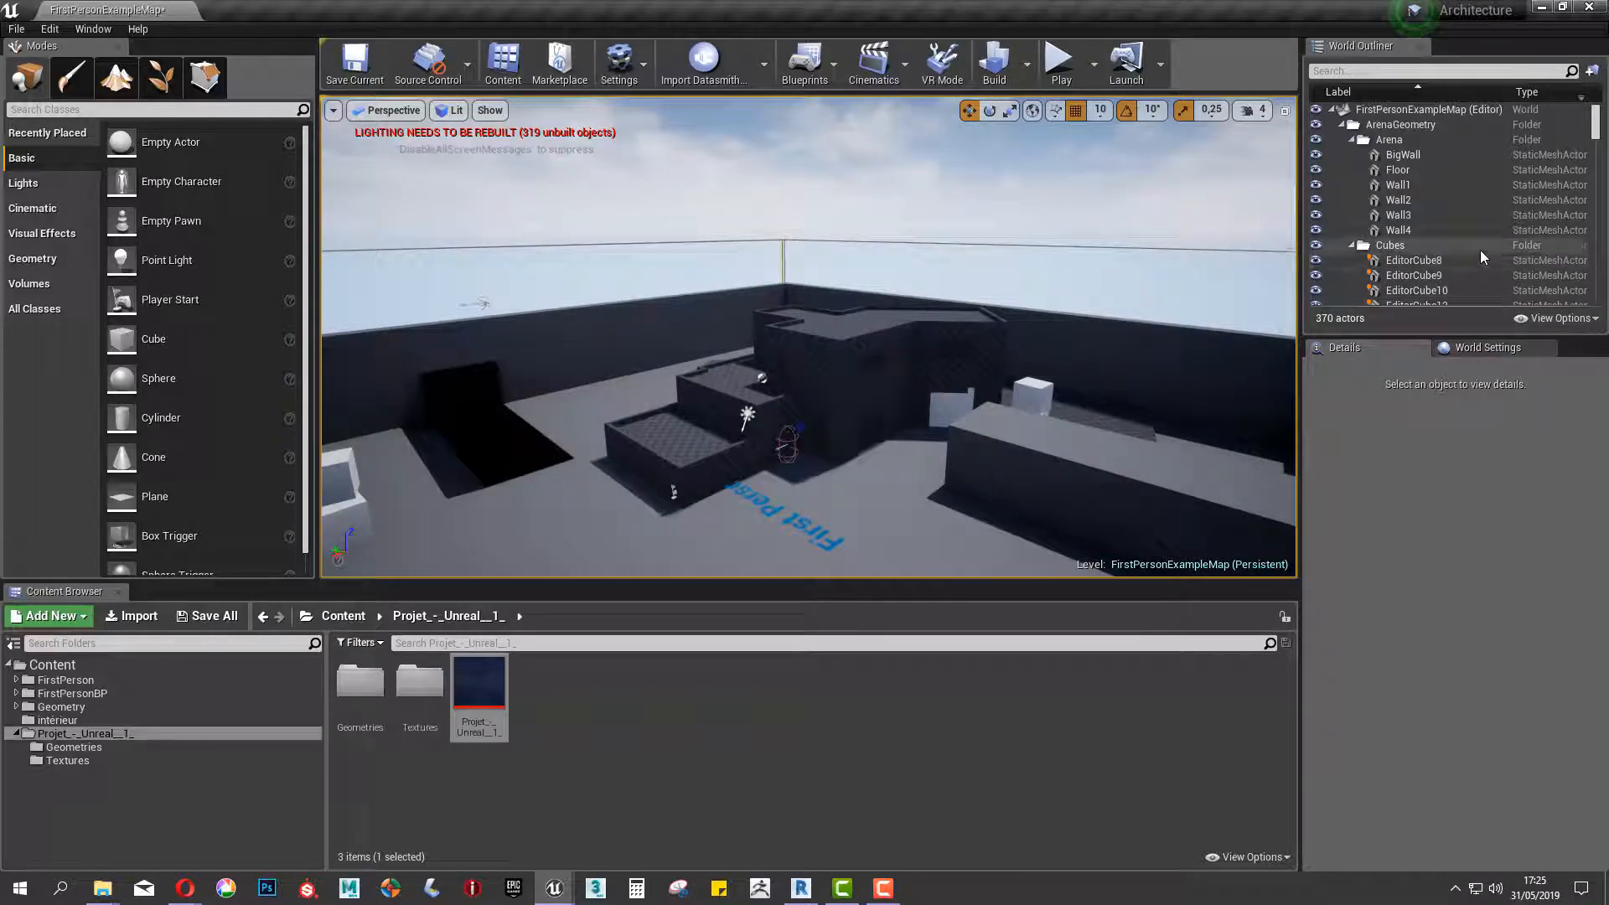
Delete BigWall, Floor and Wall1 to Wall4 from the Arena folder, plus one additional leftover template actor.
scroll(1482, 258, down, 1)
click(1403, 128)
shift+click(1400, 204)
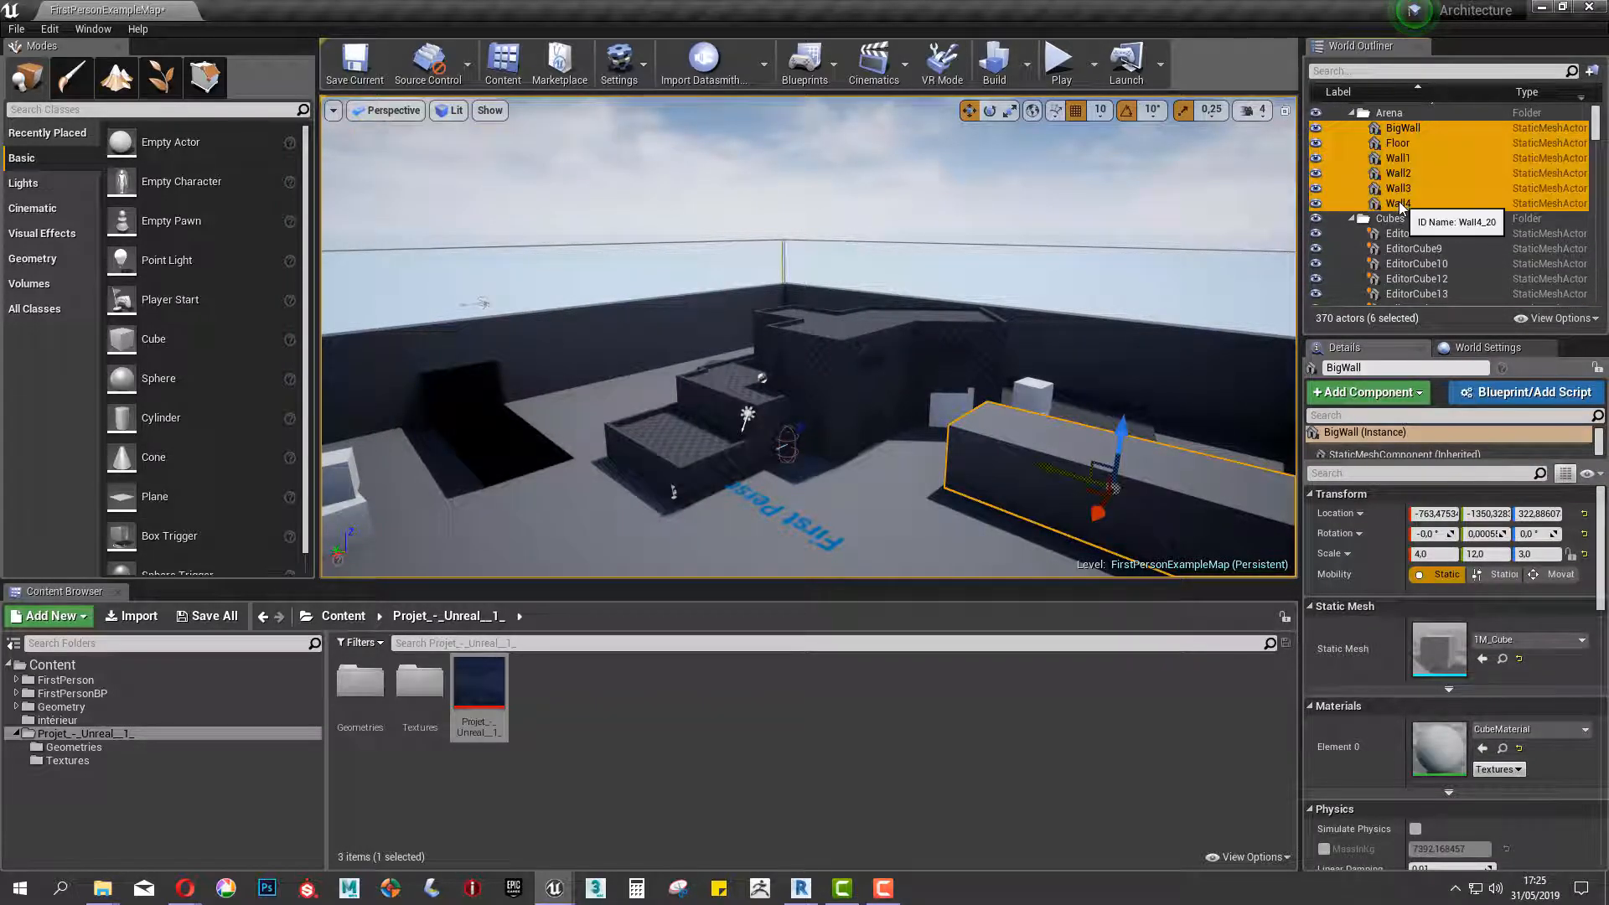
key(Delete)
scroll(1401, 186, down, 3)
click(1401, 187)
scroll(1401, 186, up, 3)
key(Delete)
Delete all remaining template cubes, EditorCube8 to EditorCube20, from the Cubes folder.
click(1408, 148)
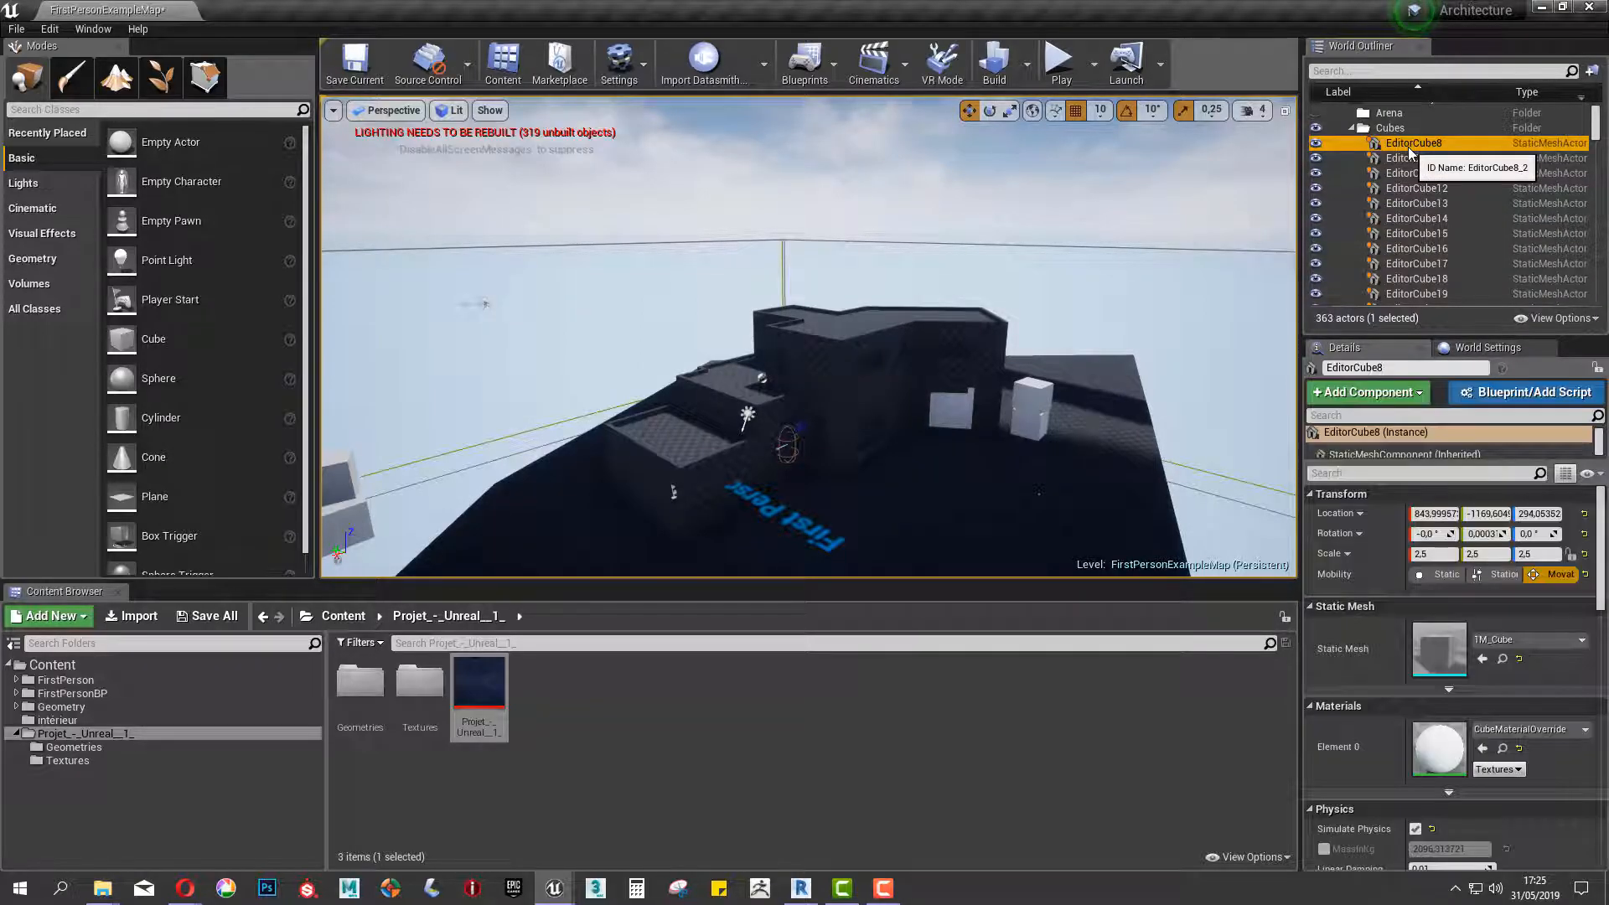
scroll(1415, 202, down, 2)
shift+click(1420, 255)
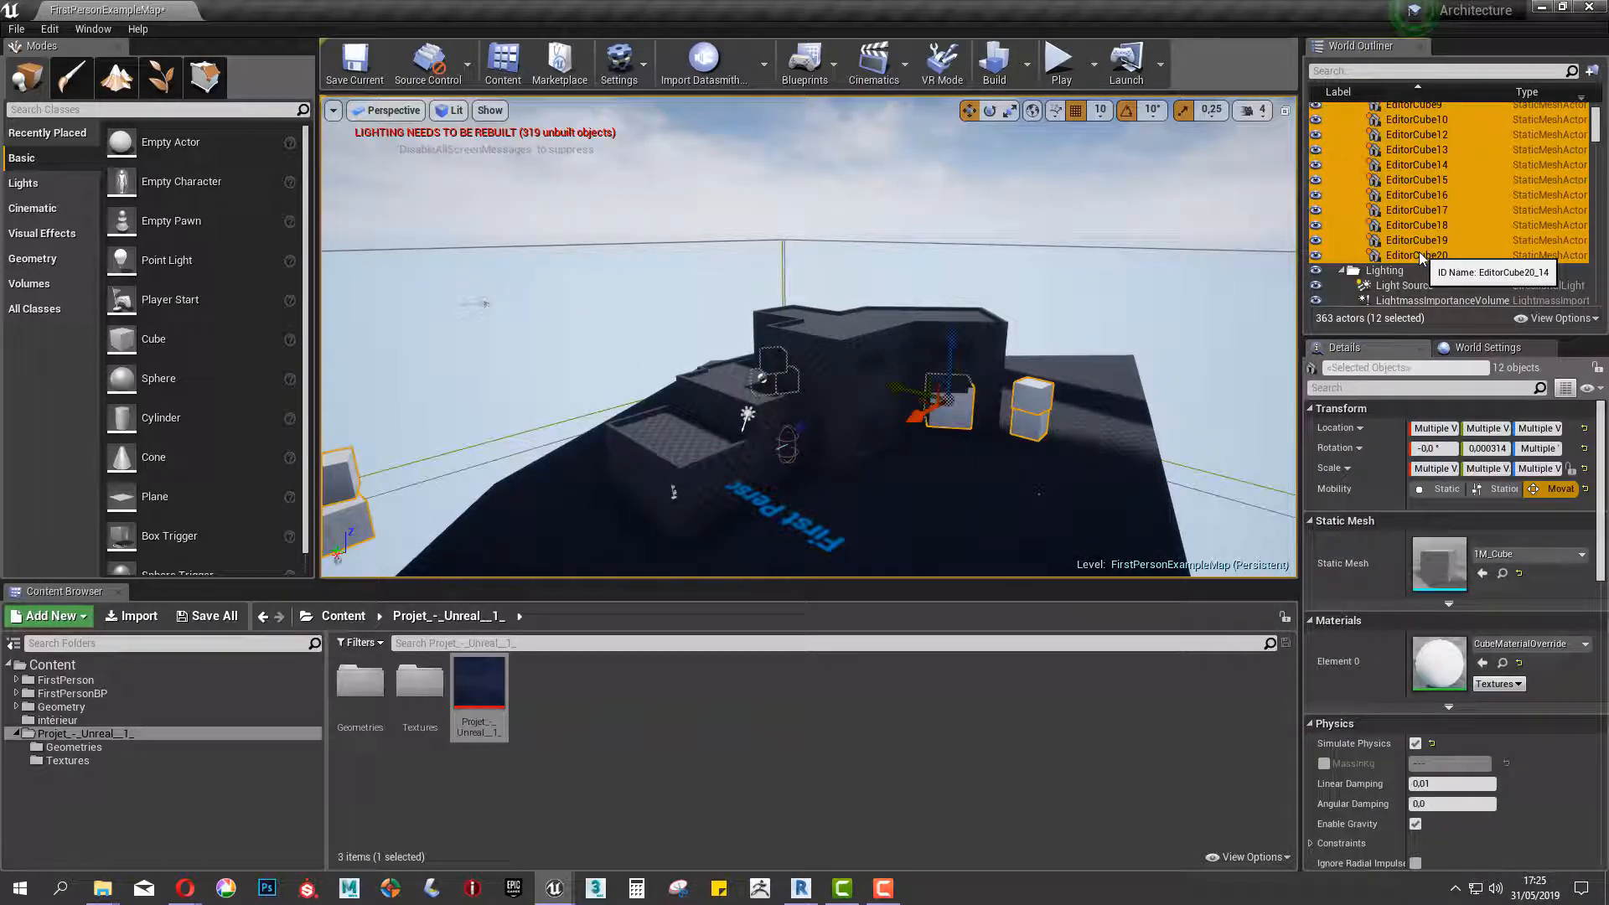
key(Delete)
right_drag(1039, 490, 1252, 495)
scroll(1252, 495, up, 2)
alt+drag(1251, 495, 1603, 516)
alt+drag(419, 327, 897, 305)
scroll(862, 324, down, 3)
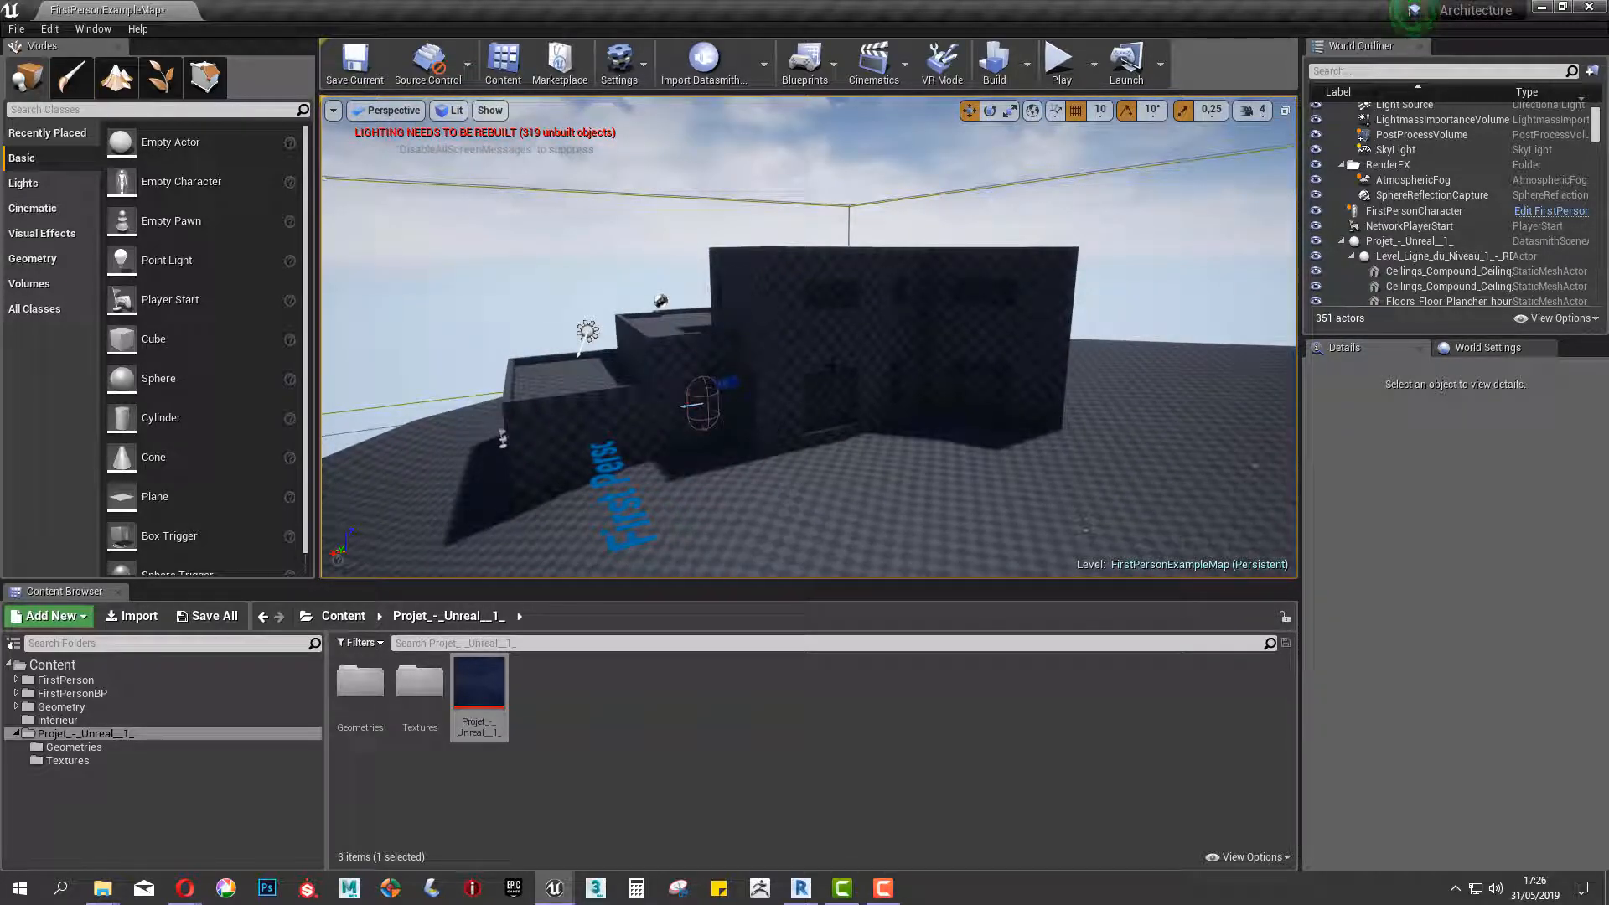